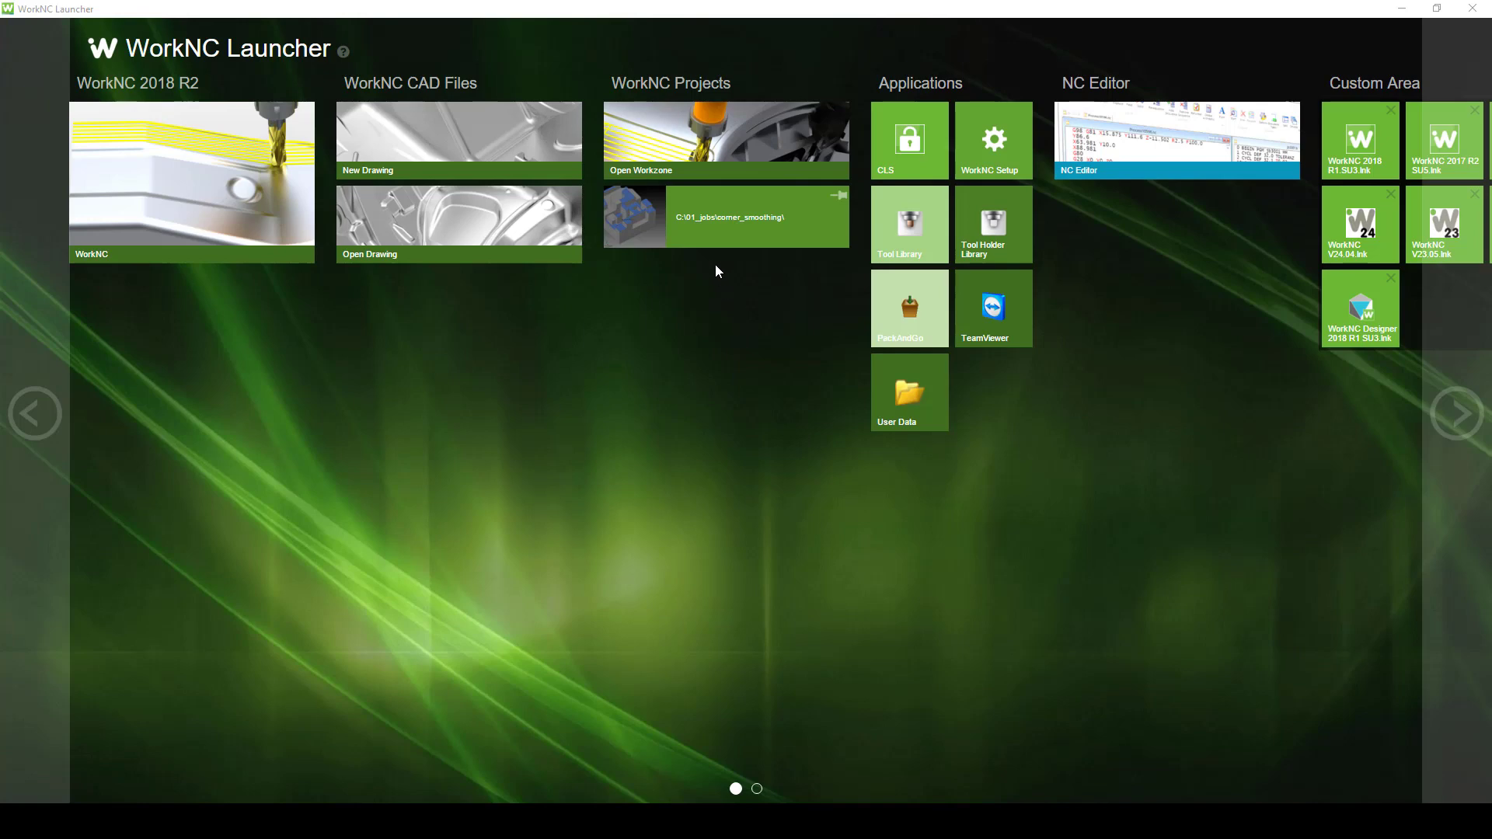
Step: Open the corner_smoothing project and display the existing Z-Level Finishing toolpath in isometric view
left_click(707, 229)
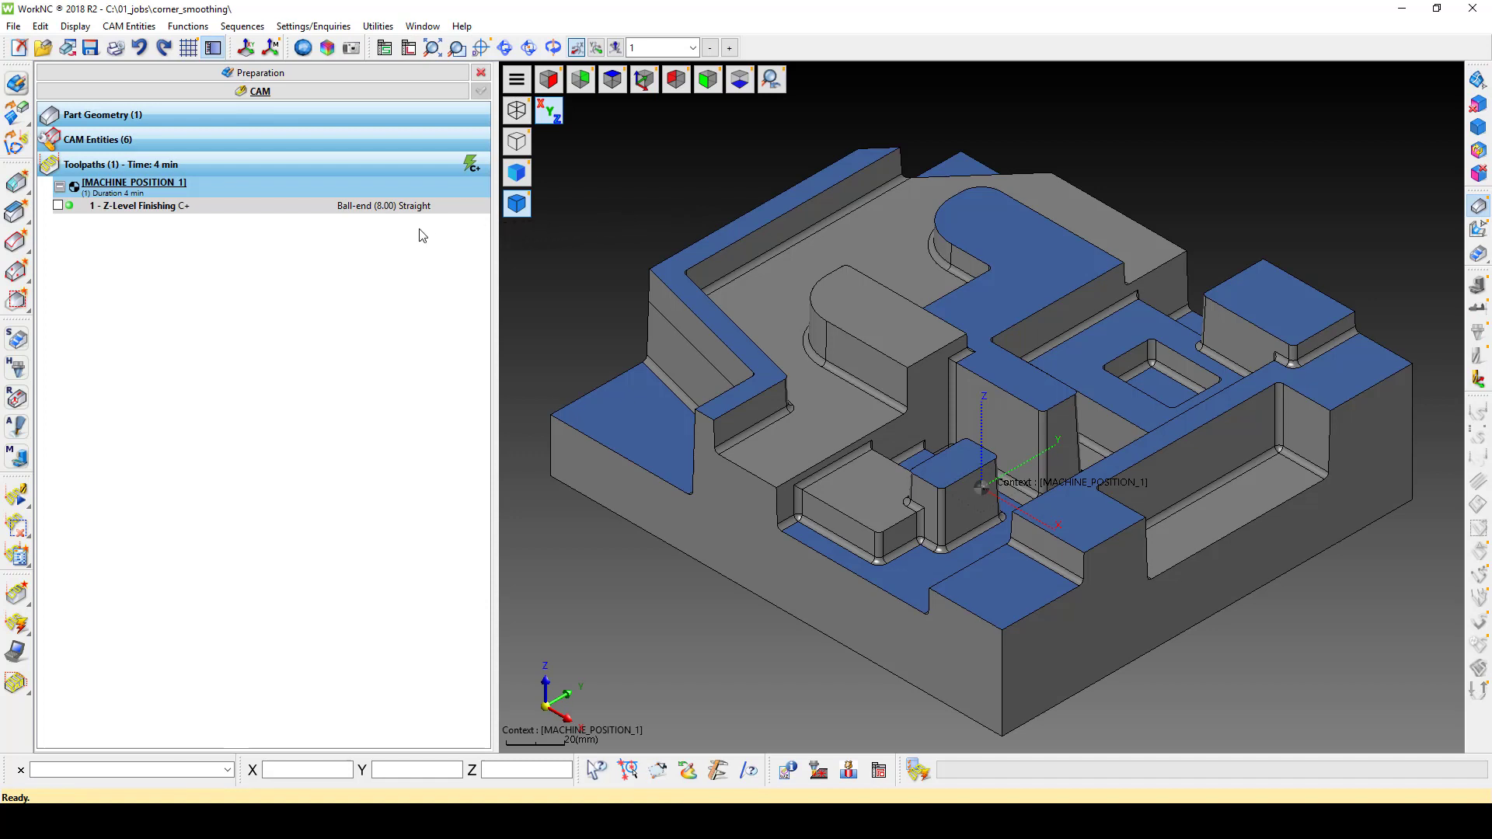
left_click(58, 206)
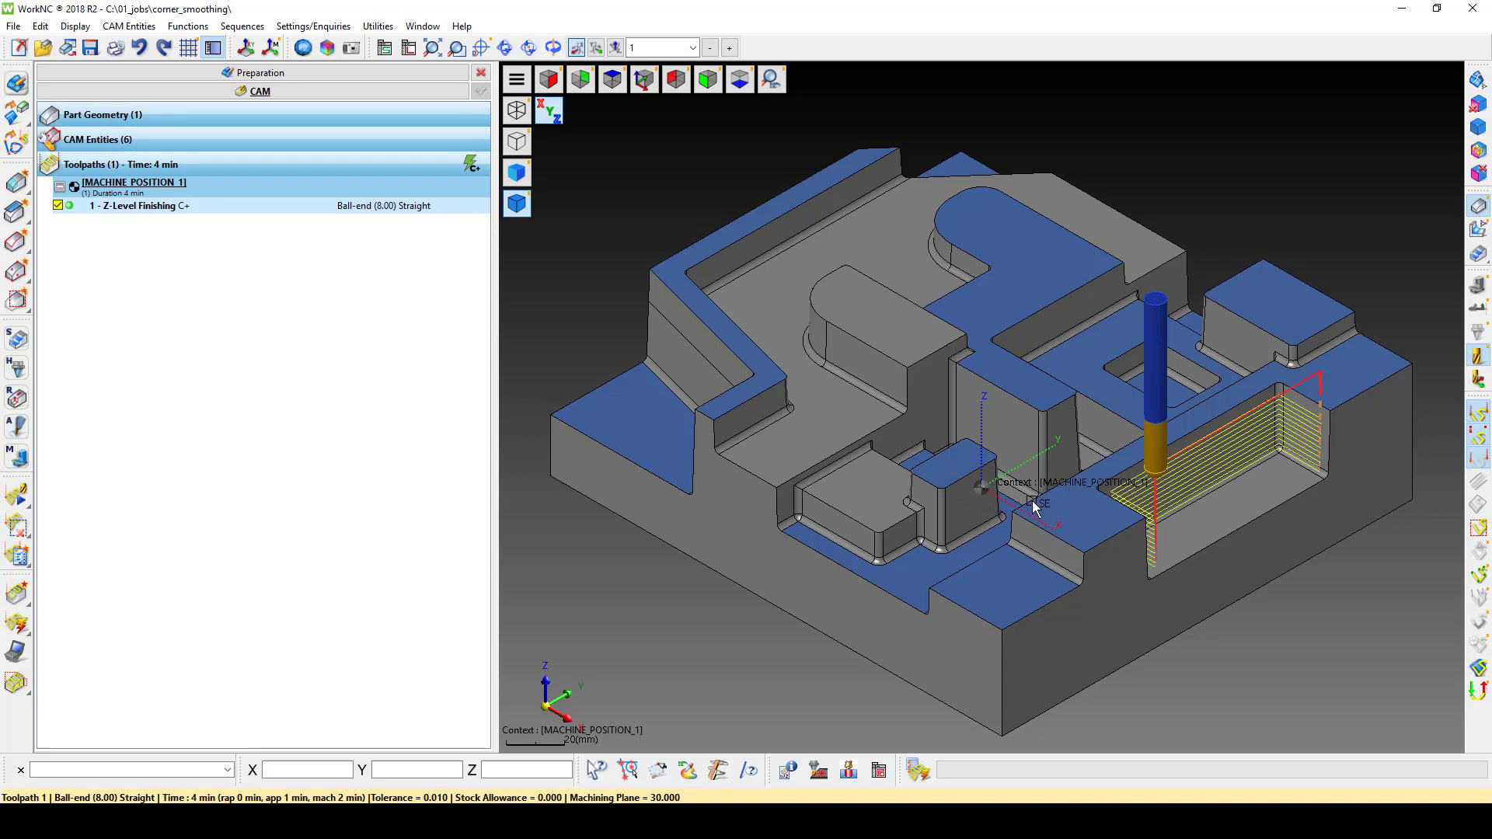
mouse_move(1040, 505)
middle_mouse_down()
mouse_move(1073, 423)
mouse_move(1154, 393)
mouse_move(1033, 470)
mouse_move(1022, 462)
middle_mouse_up()
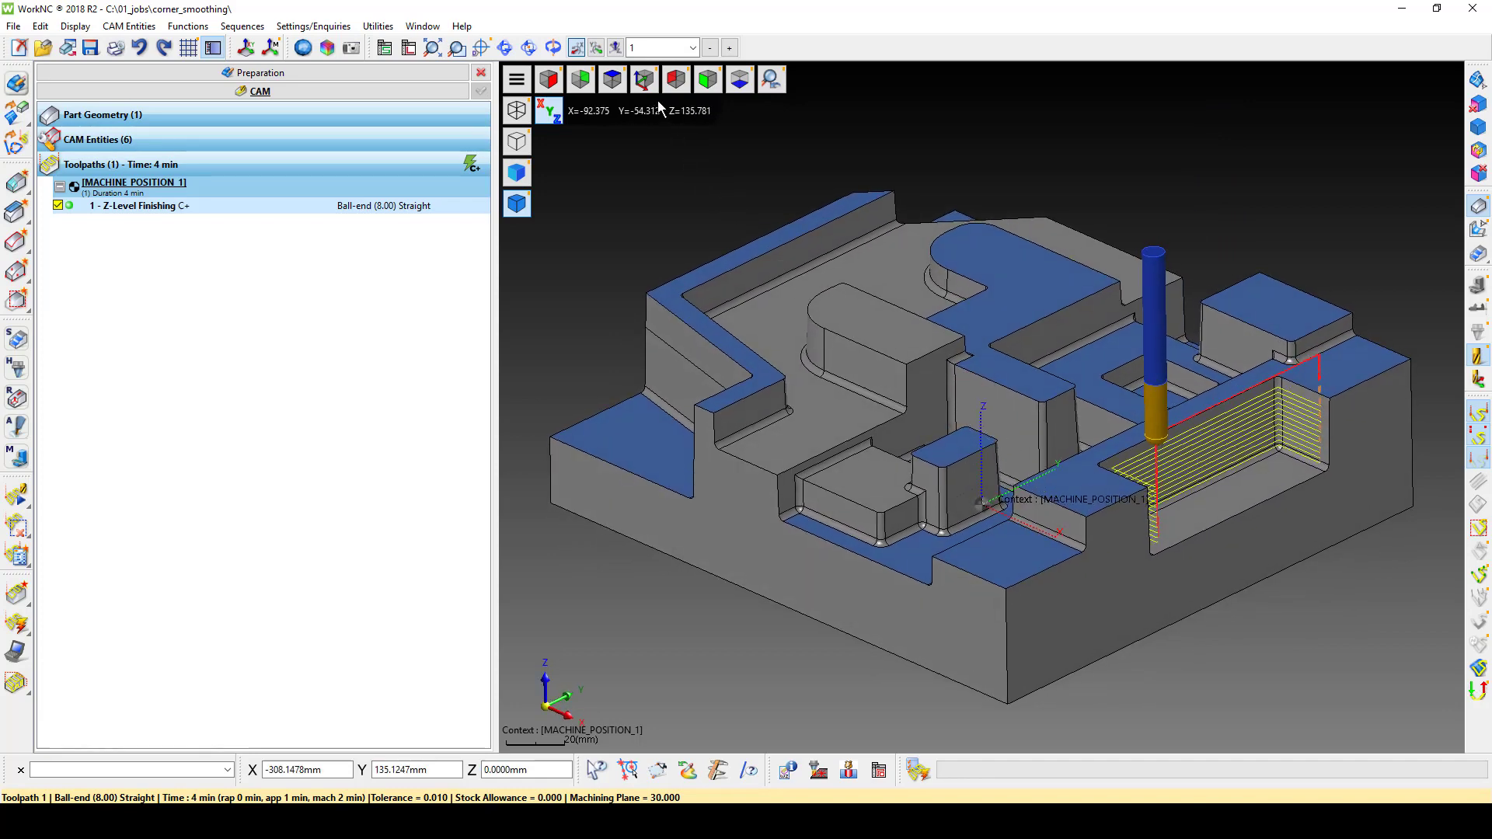
left_click(644, 82)
Step: Select the Z-Level Finishing toolpath and hide toolpath 1, leaving only the bare part
left_click(394, 192)
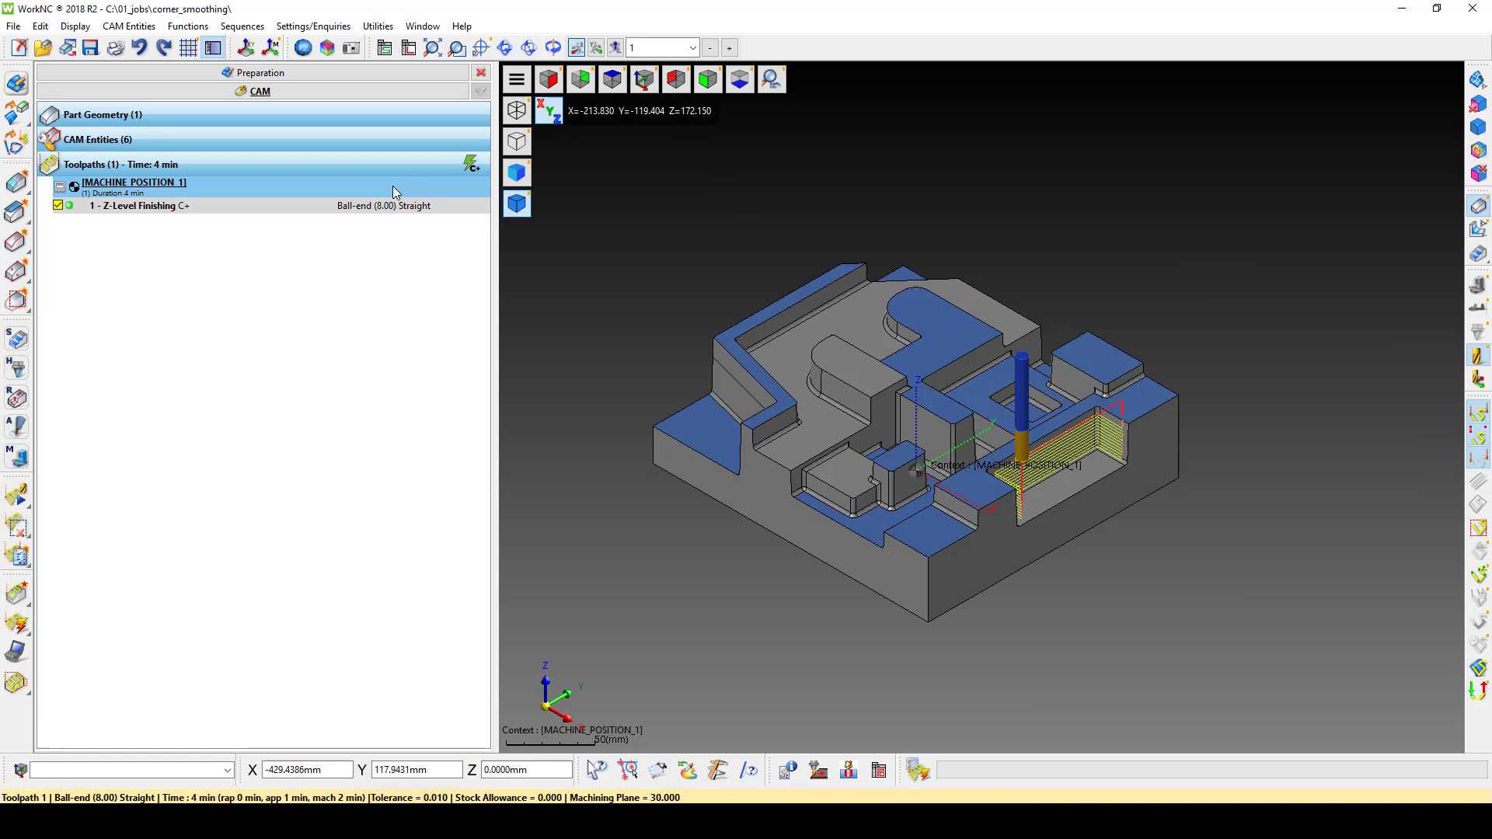
left_click(149, 204)
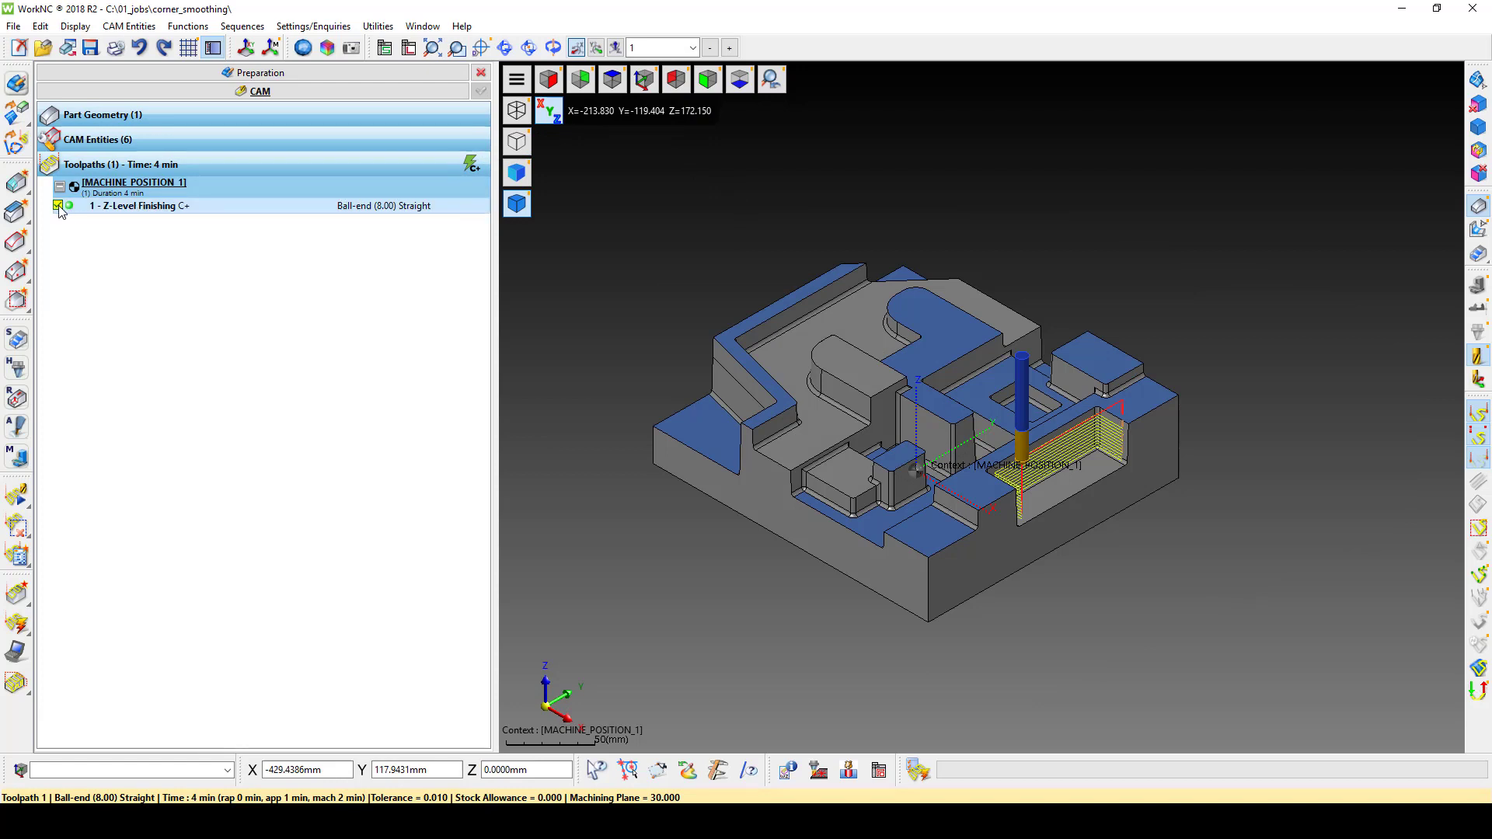
left_click(58, 206)
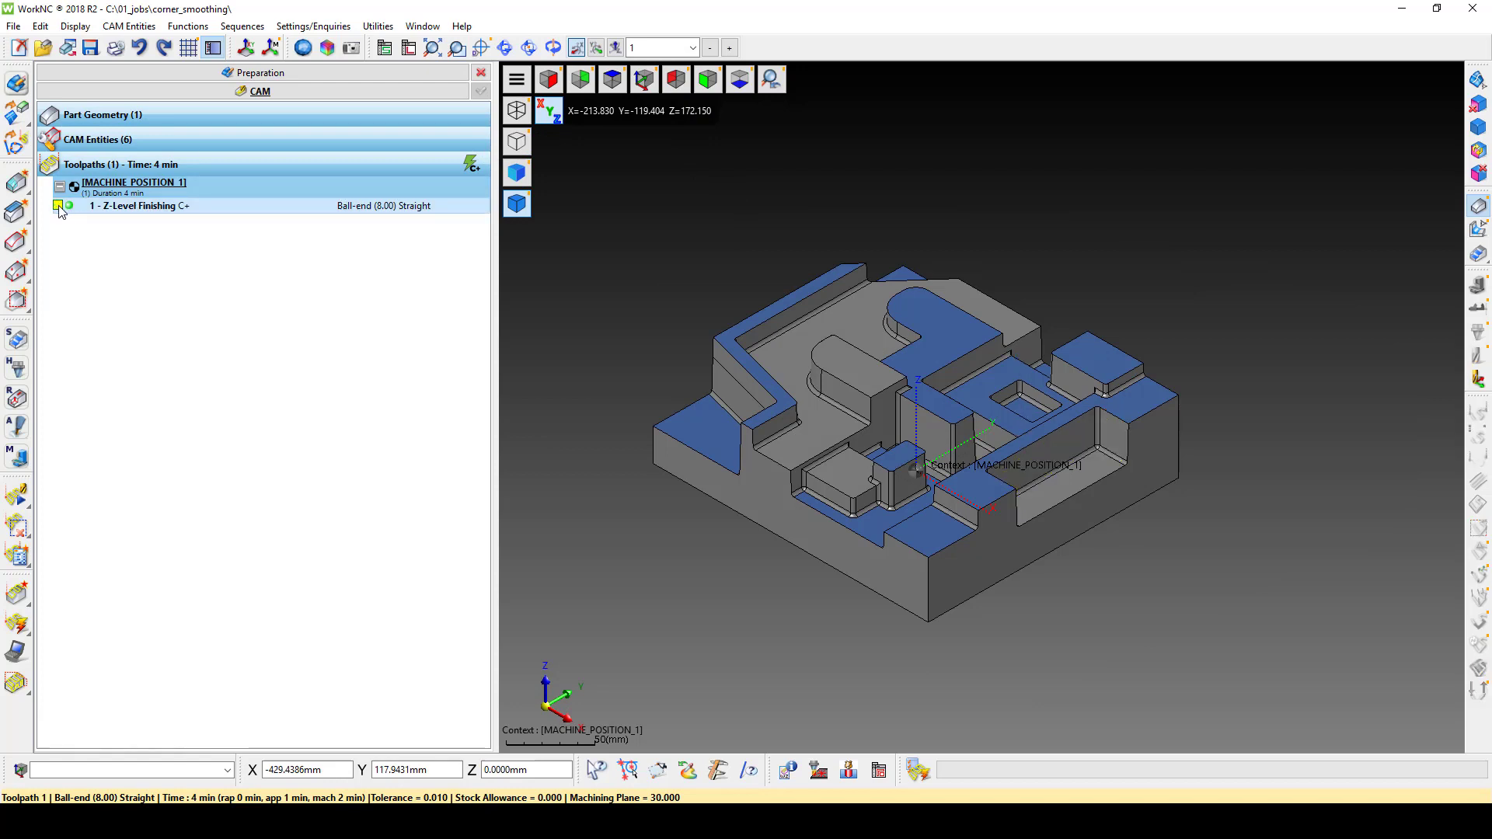
Step: Create a new Z-Level Finishing toolpath and change its machining order from By Zone to Mixed
right_click(100, 240)
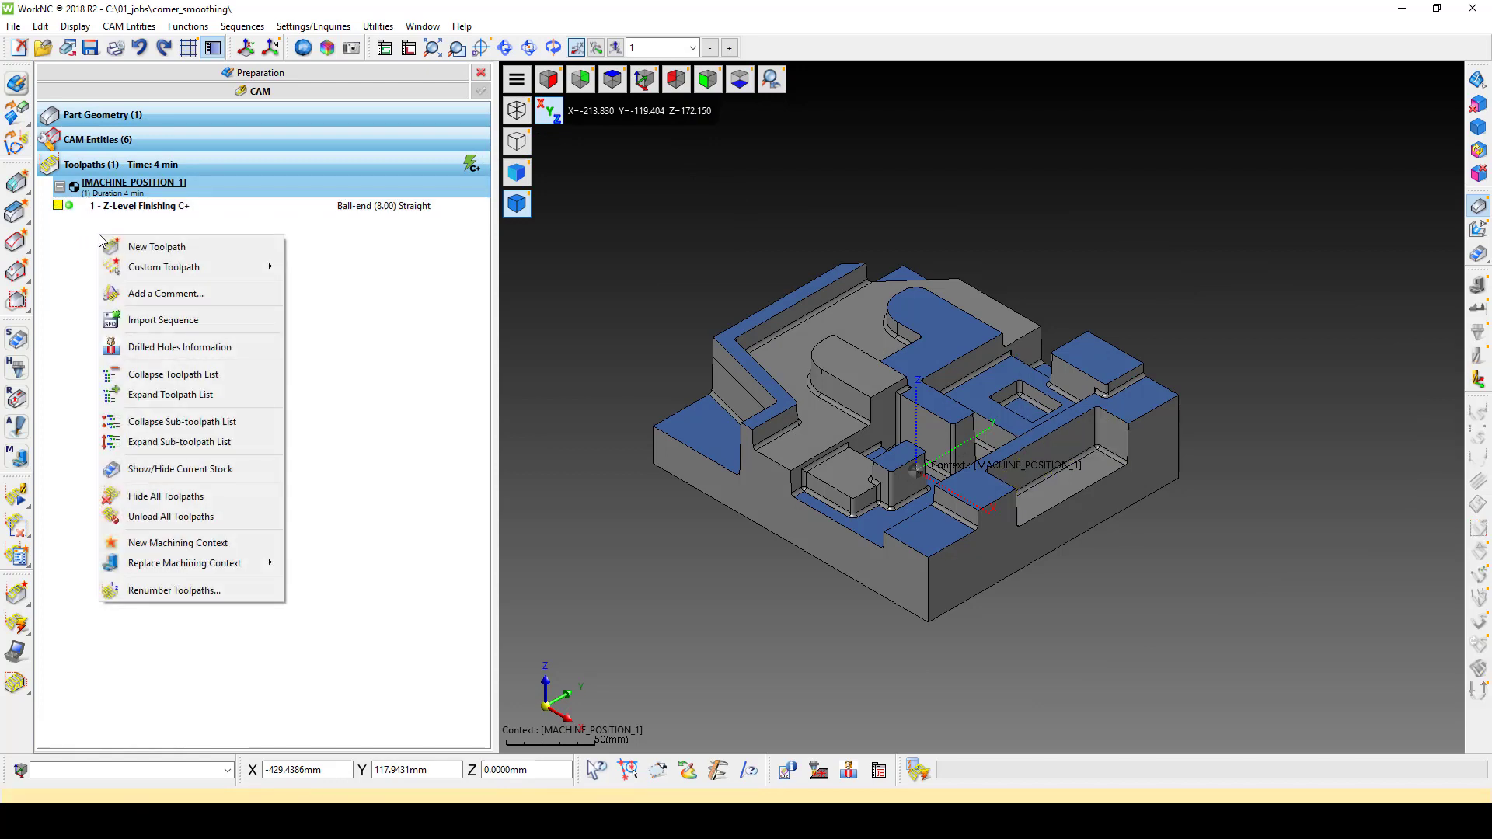
left_click(142, 247)
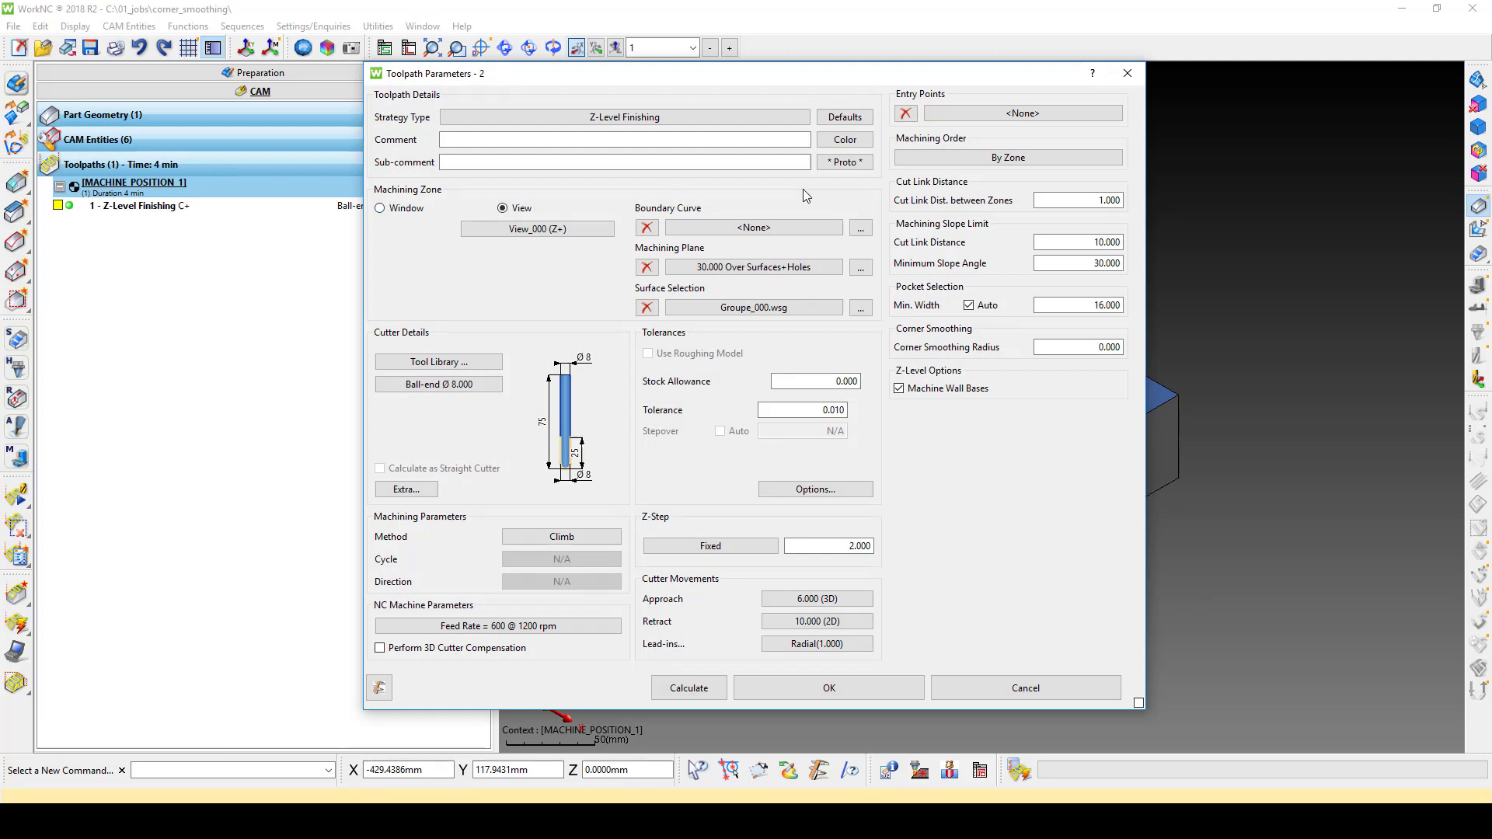
left_click(959, 163)
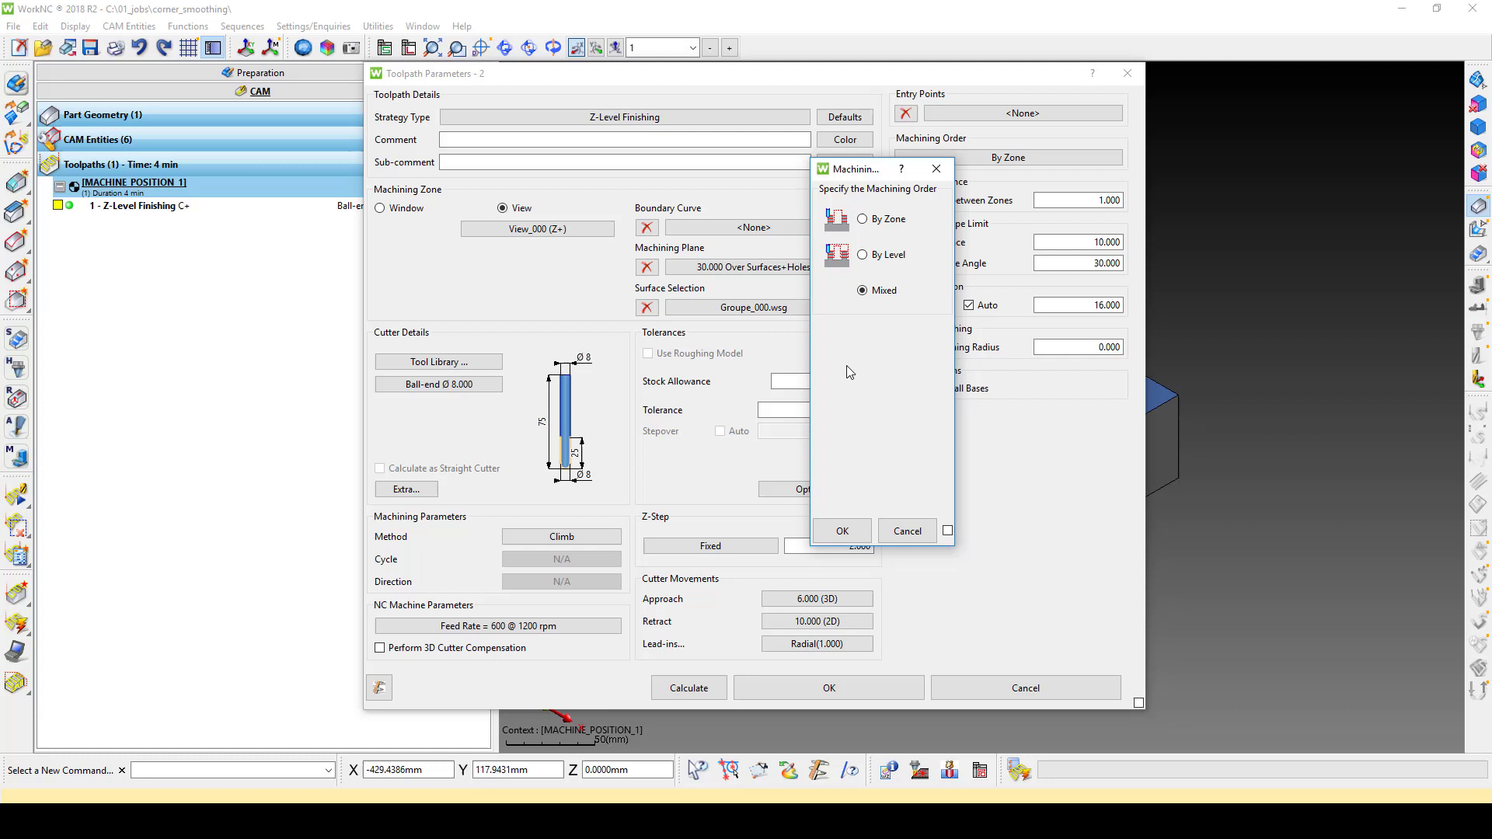
left_click(847, 529)
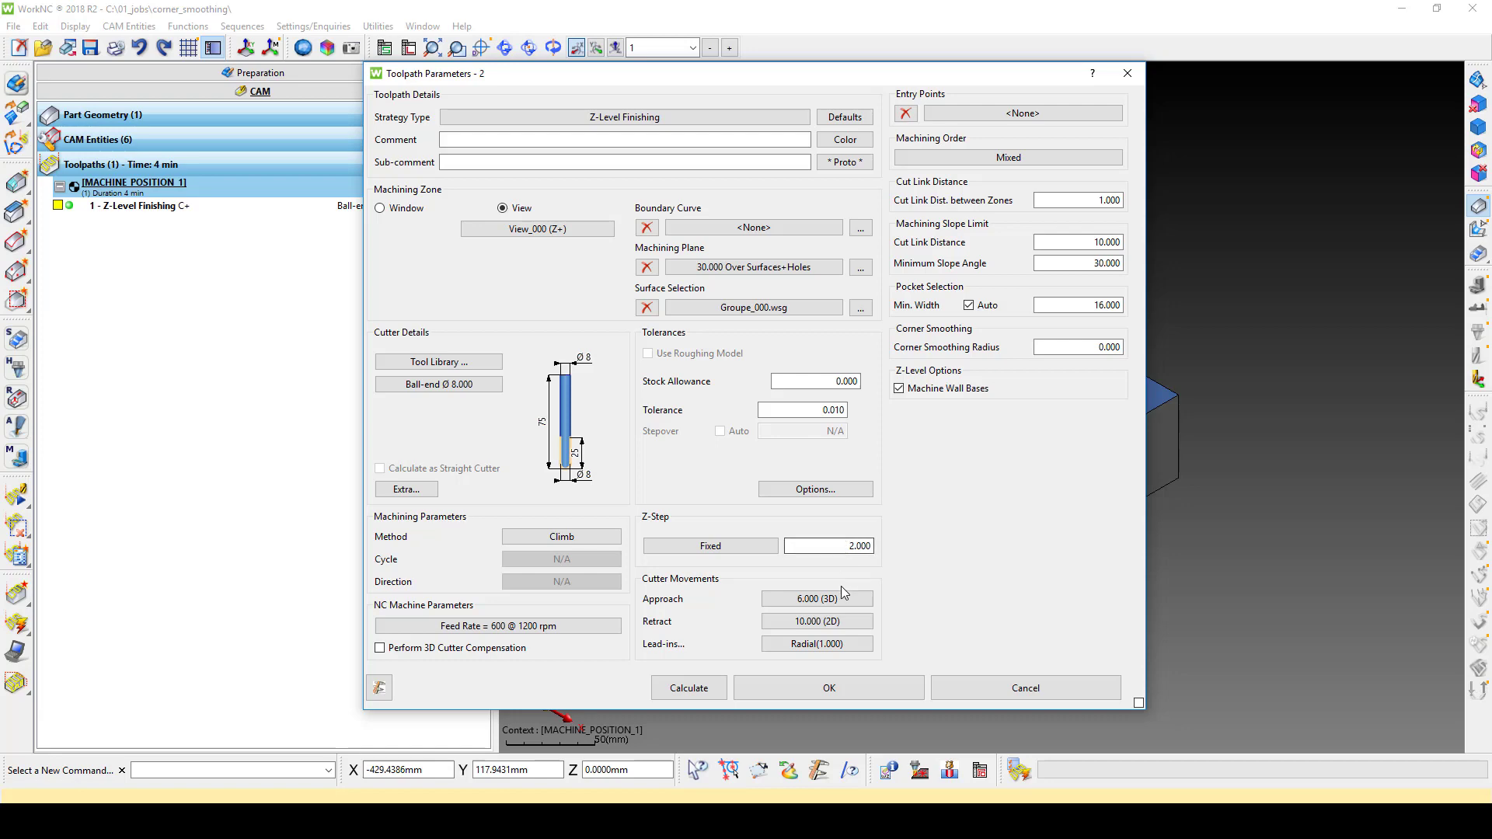
left_click(835, 645)
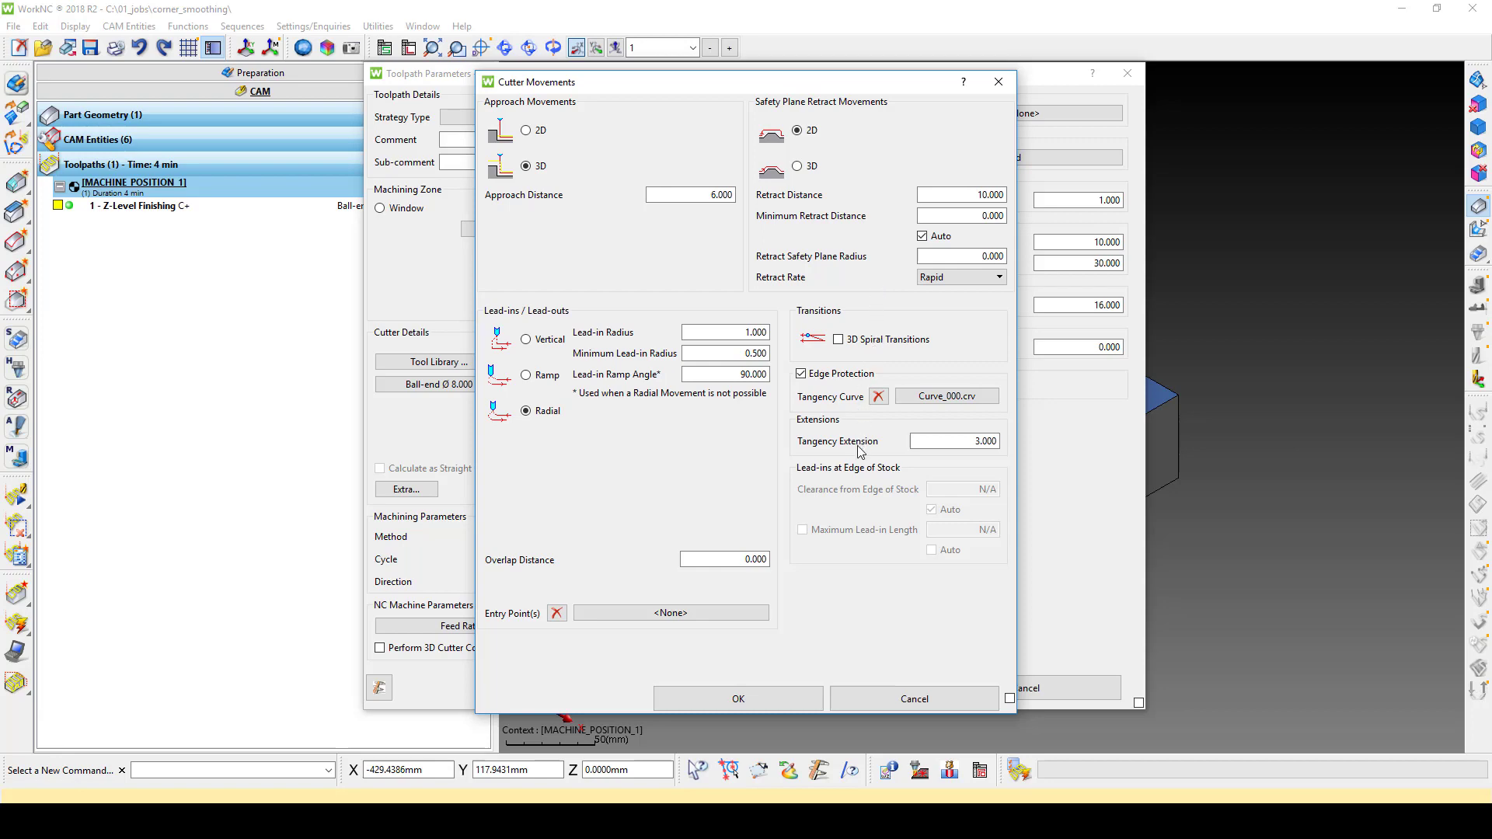
left_click(897, 701)
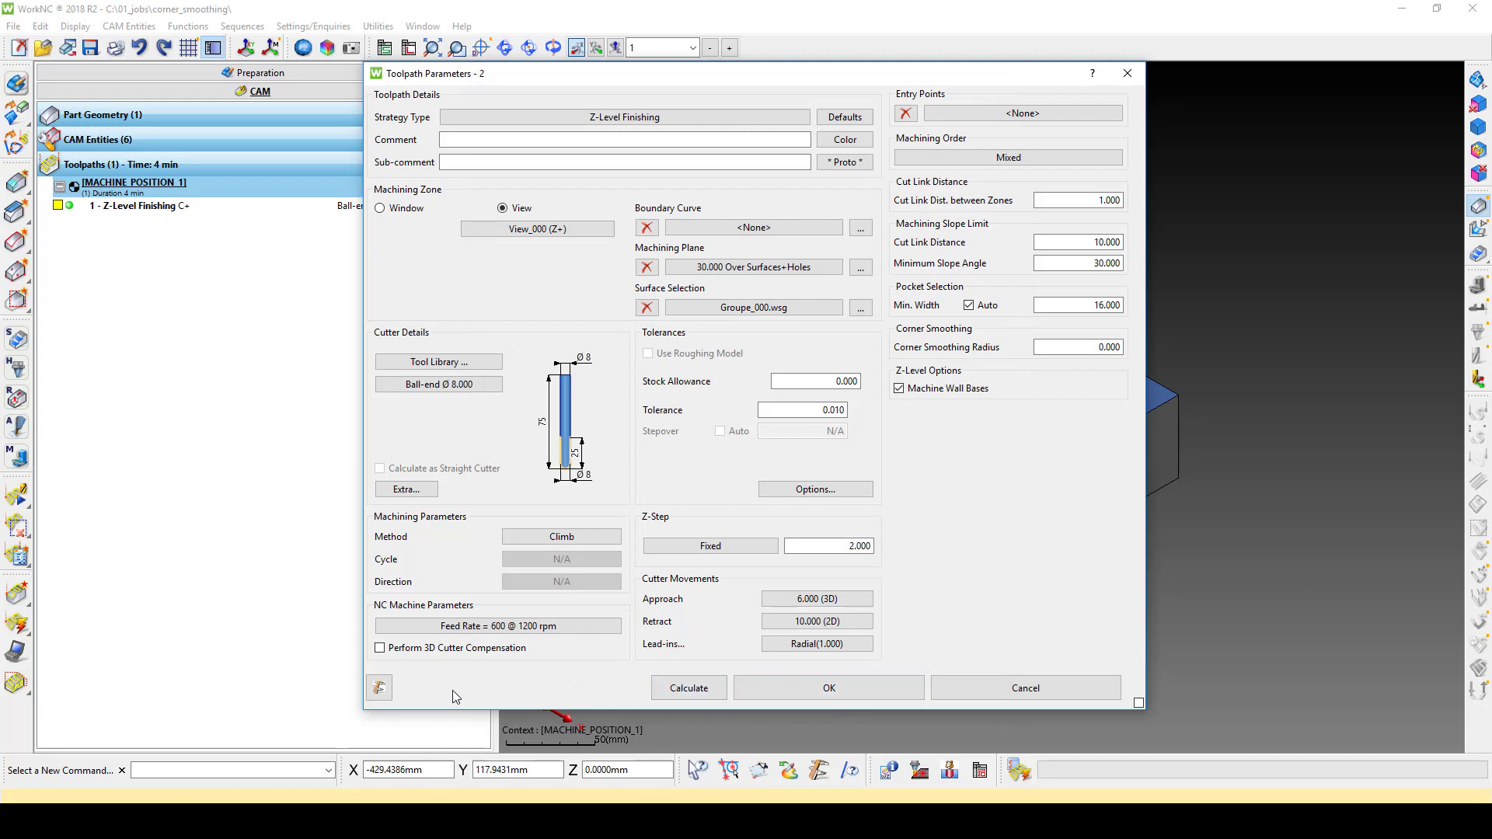
left_click(380, 688)
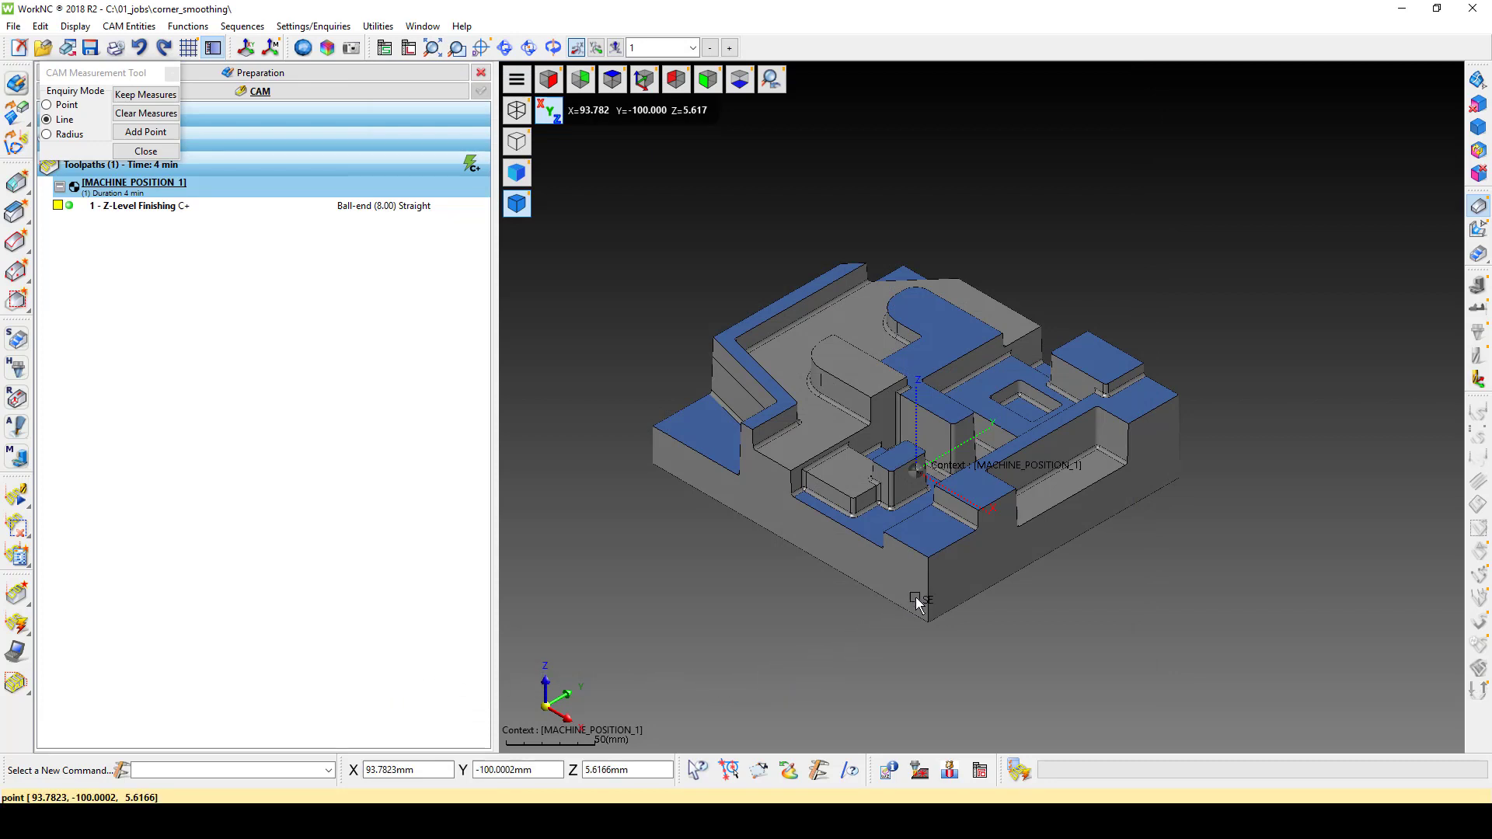
left_click(1015, 488)
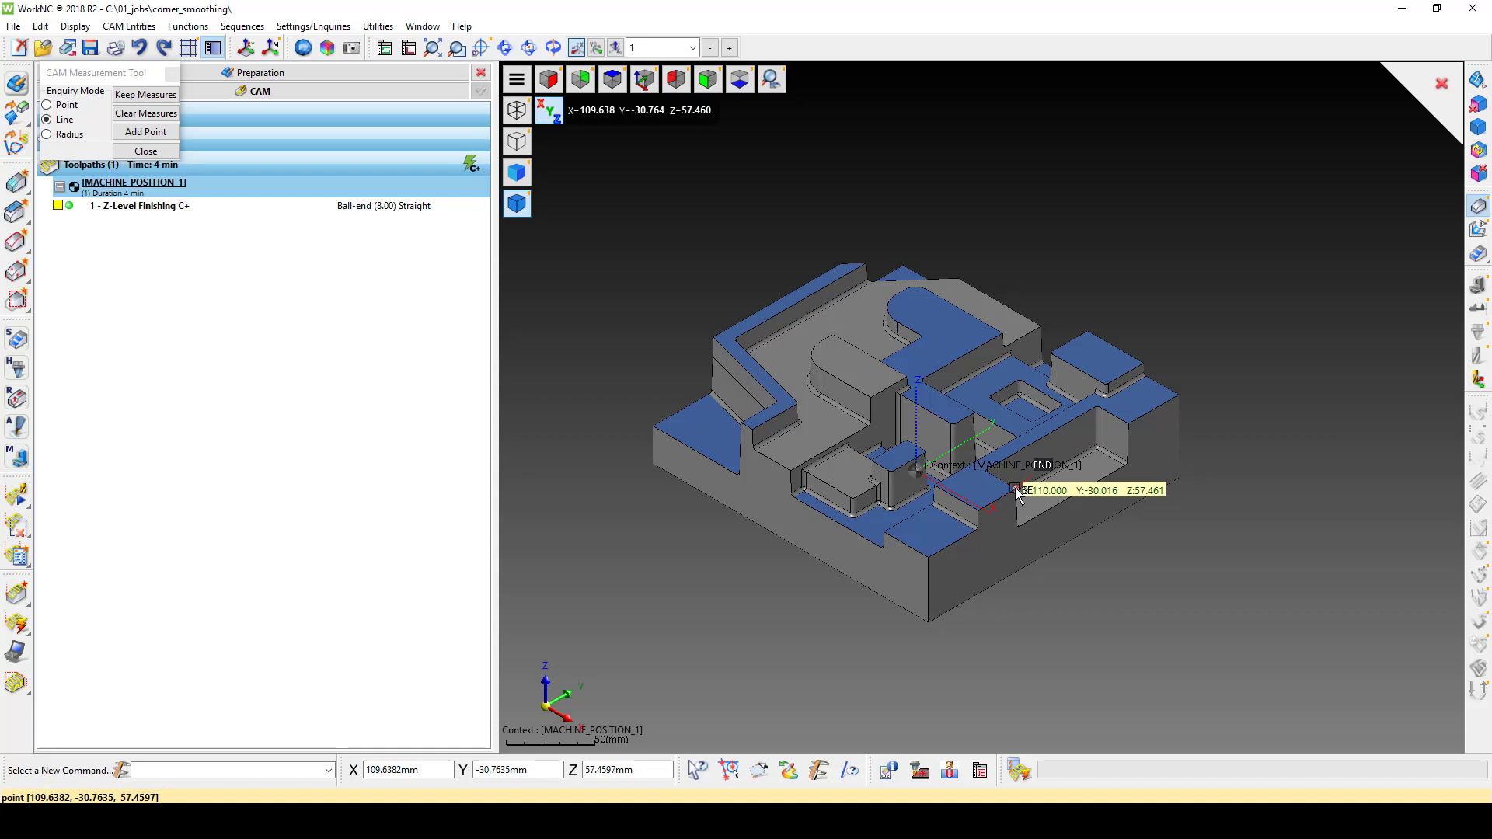
left_click(1130, 432)
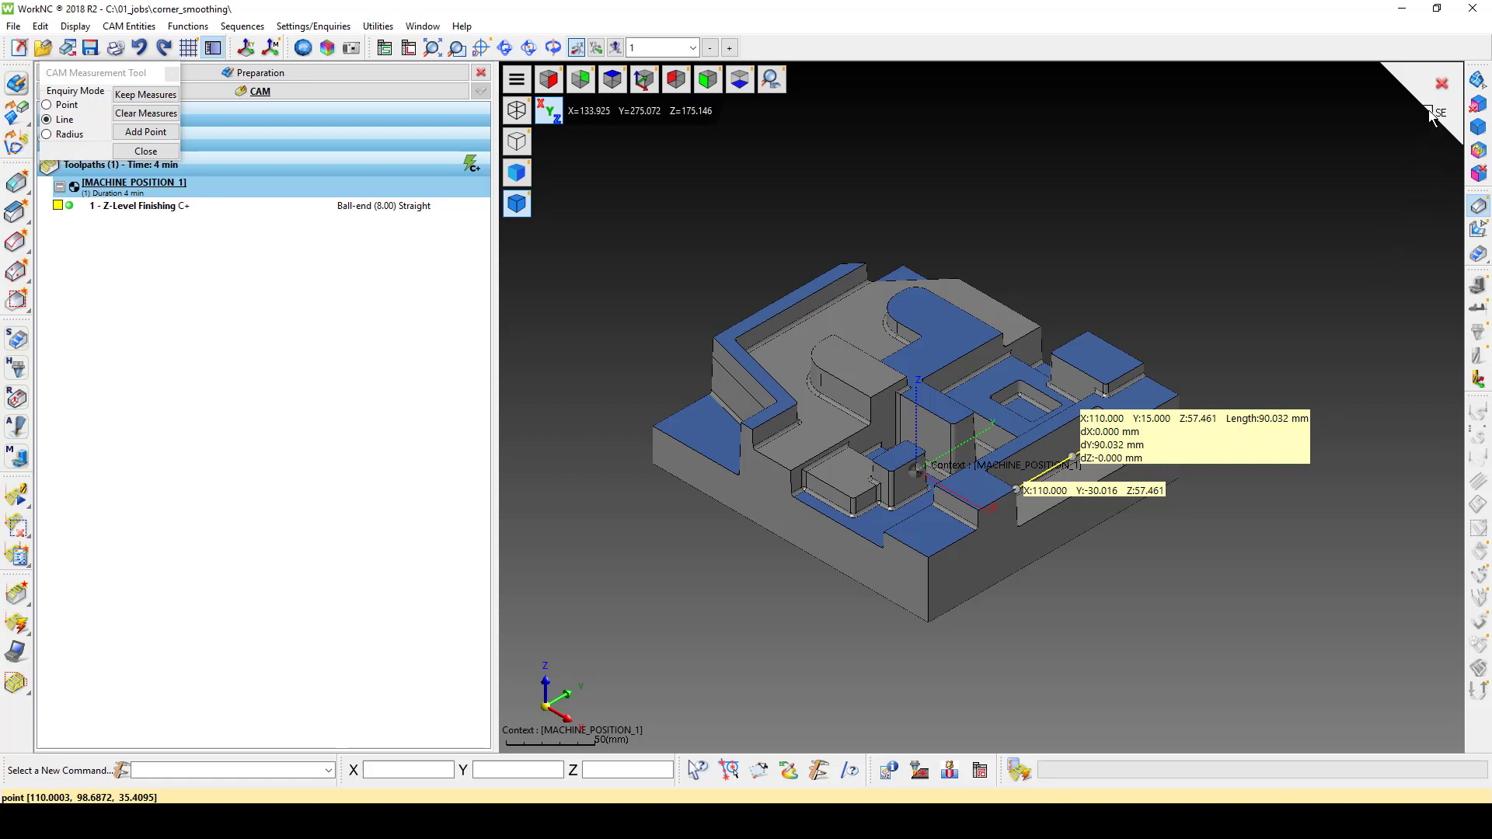
left_click(1440, 85)
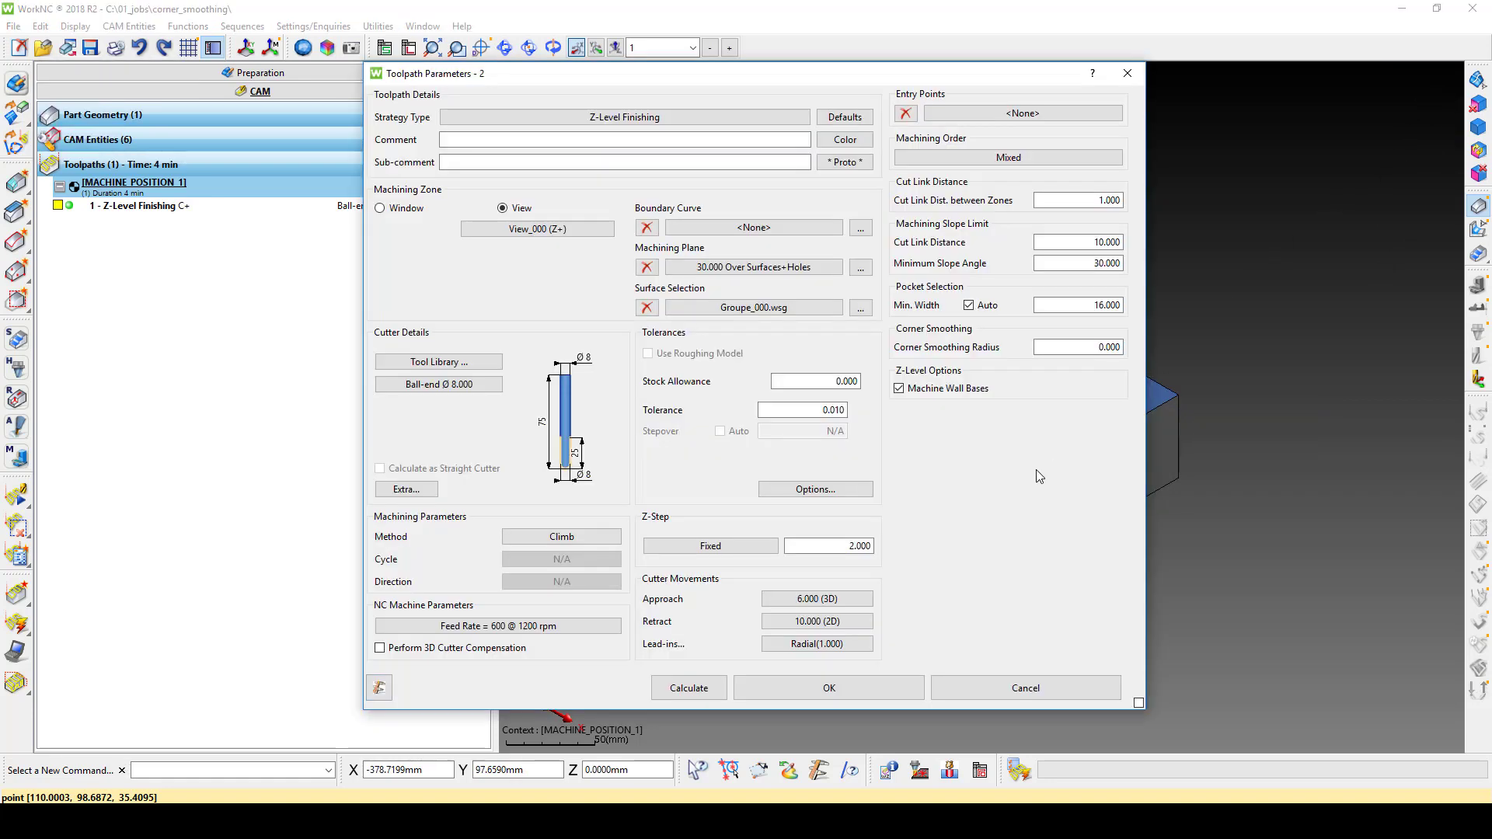
Step: Set the minimum retract distance to 90.000 mm and add the toolpath as toolpath 2
left_click(847, 645)
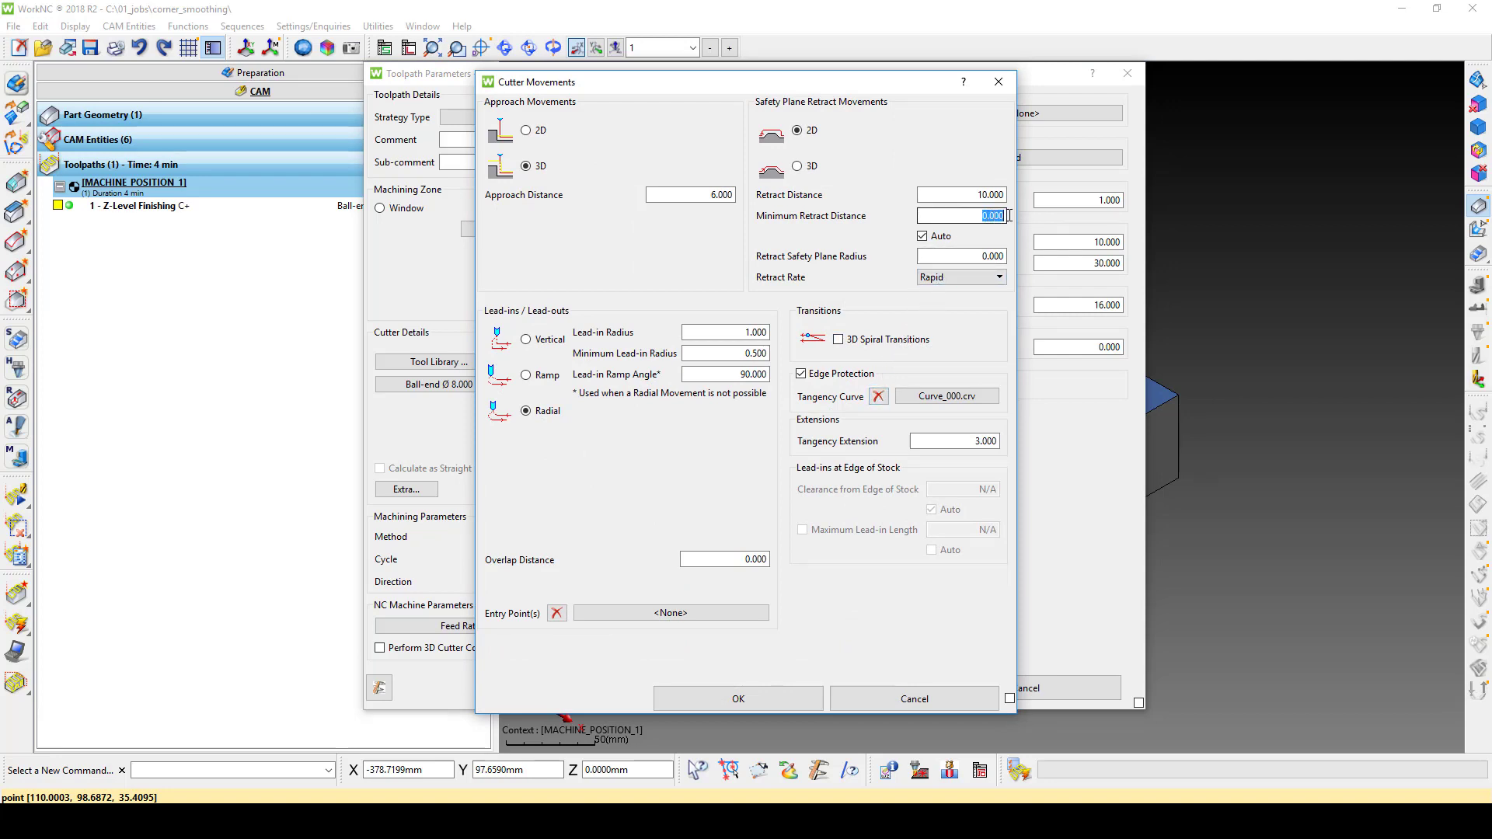
type("90.000")
left_click(773, 699)
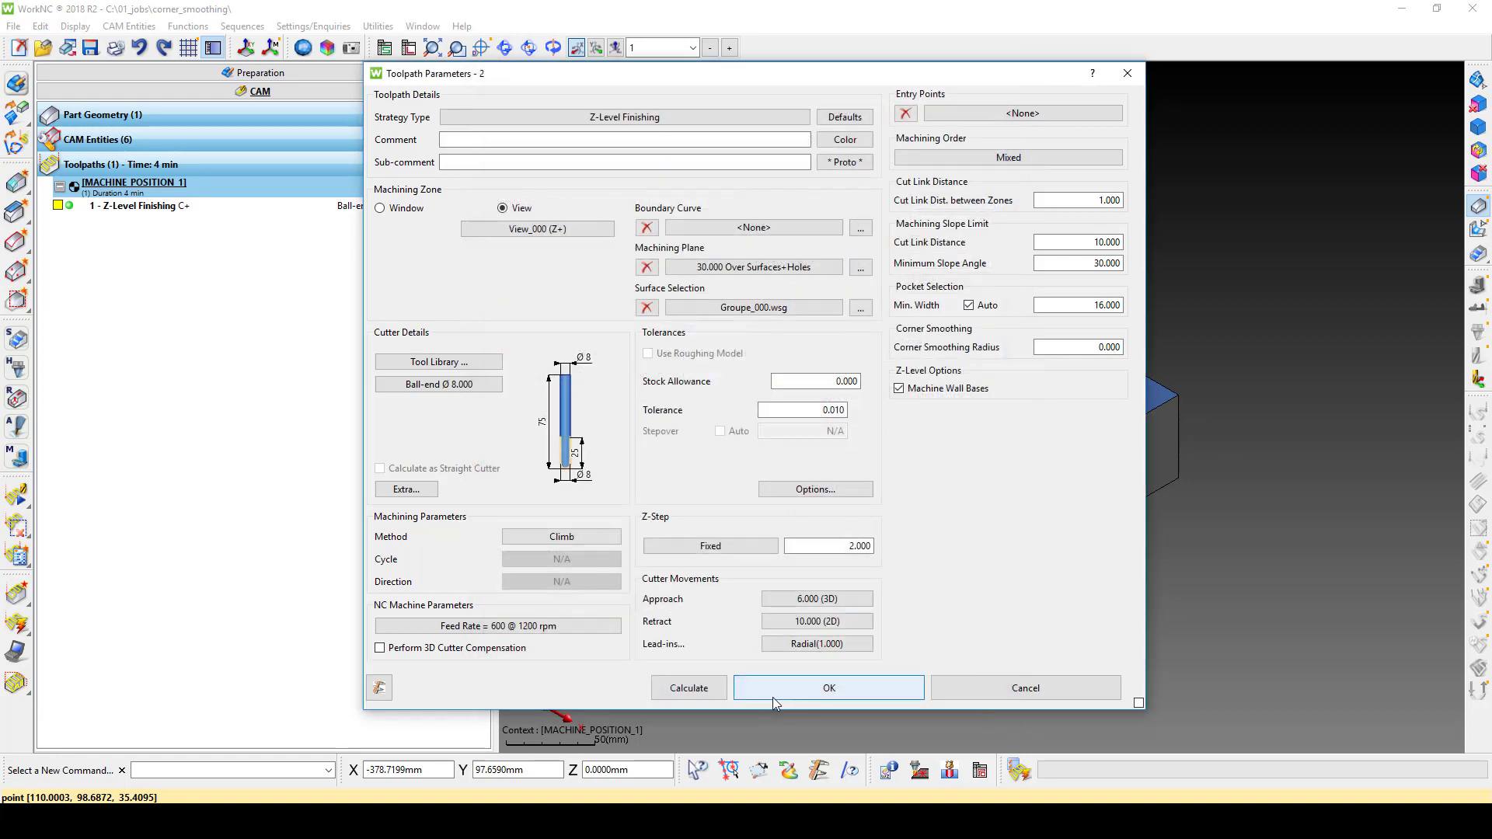
left_click(776, 693)
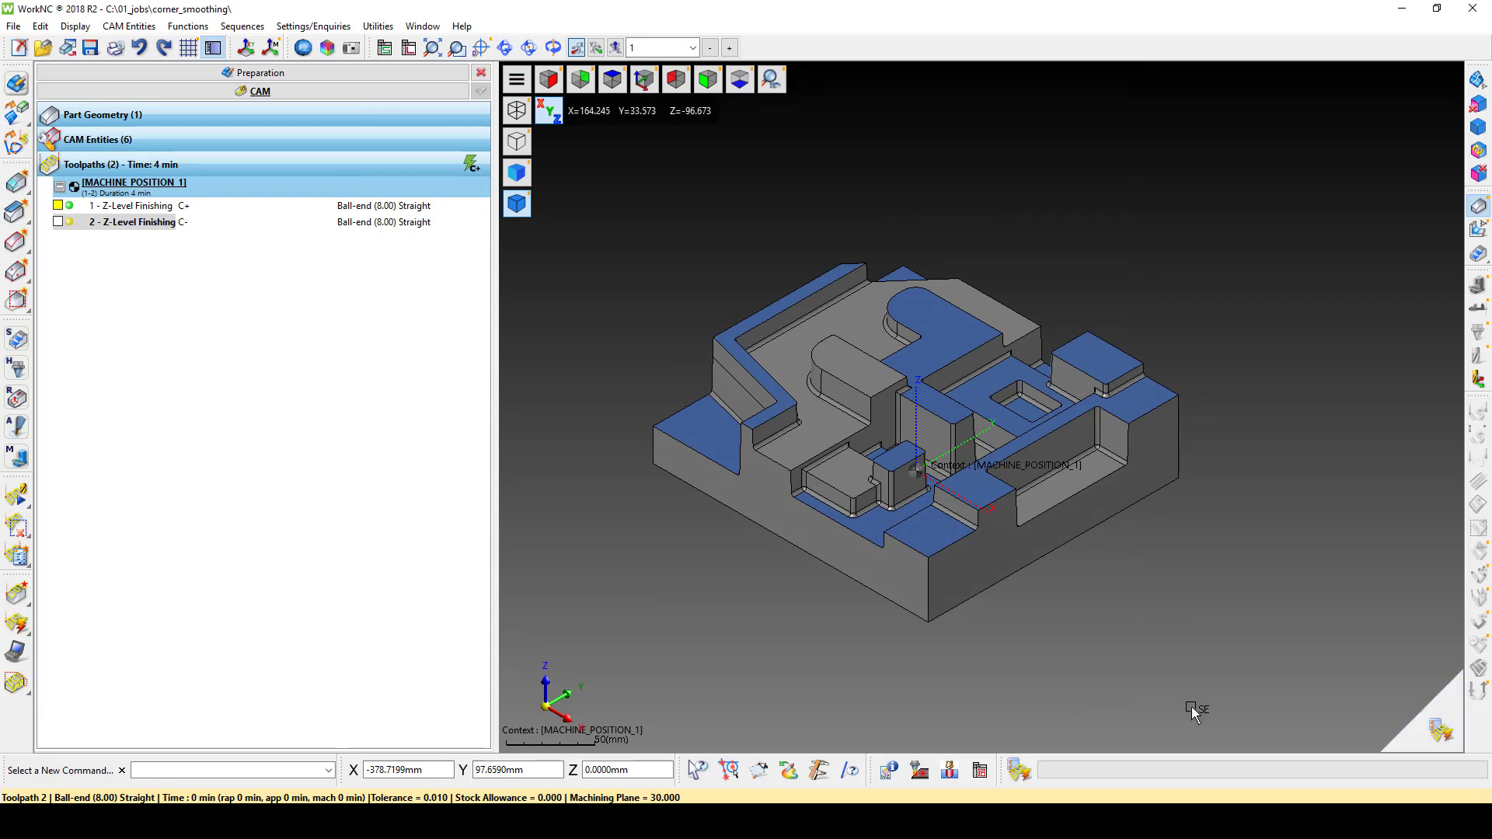
Step: Calculate toolpath 2 and show it on the open-sided pocket, viewing the pocket wall
left_click(1430, 727)
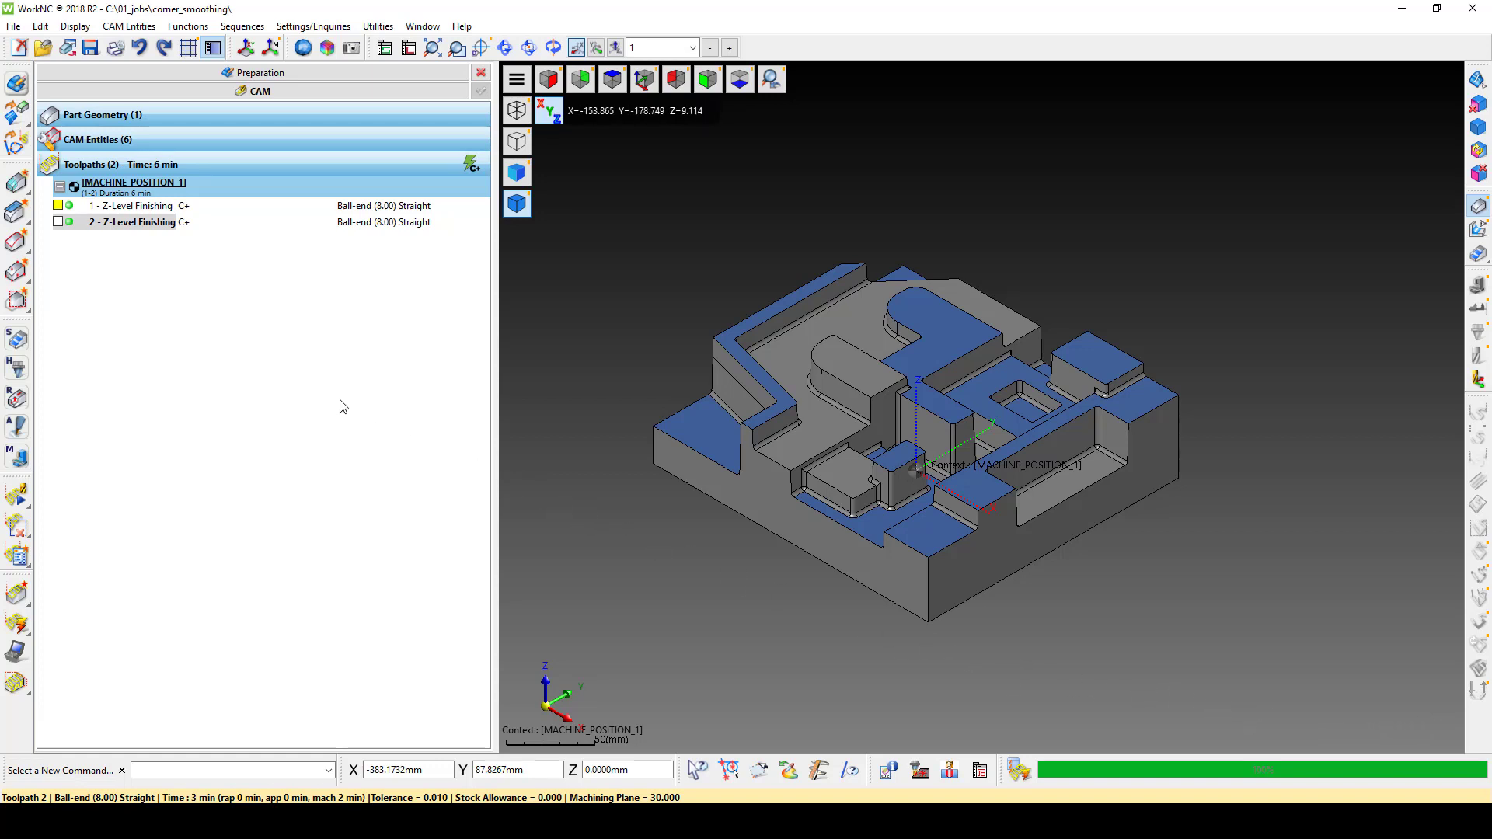
left_click(57, 222)
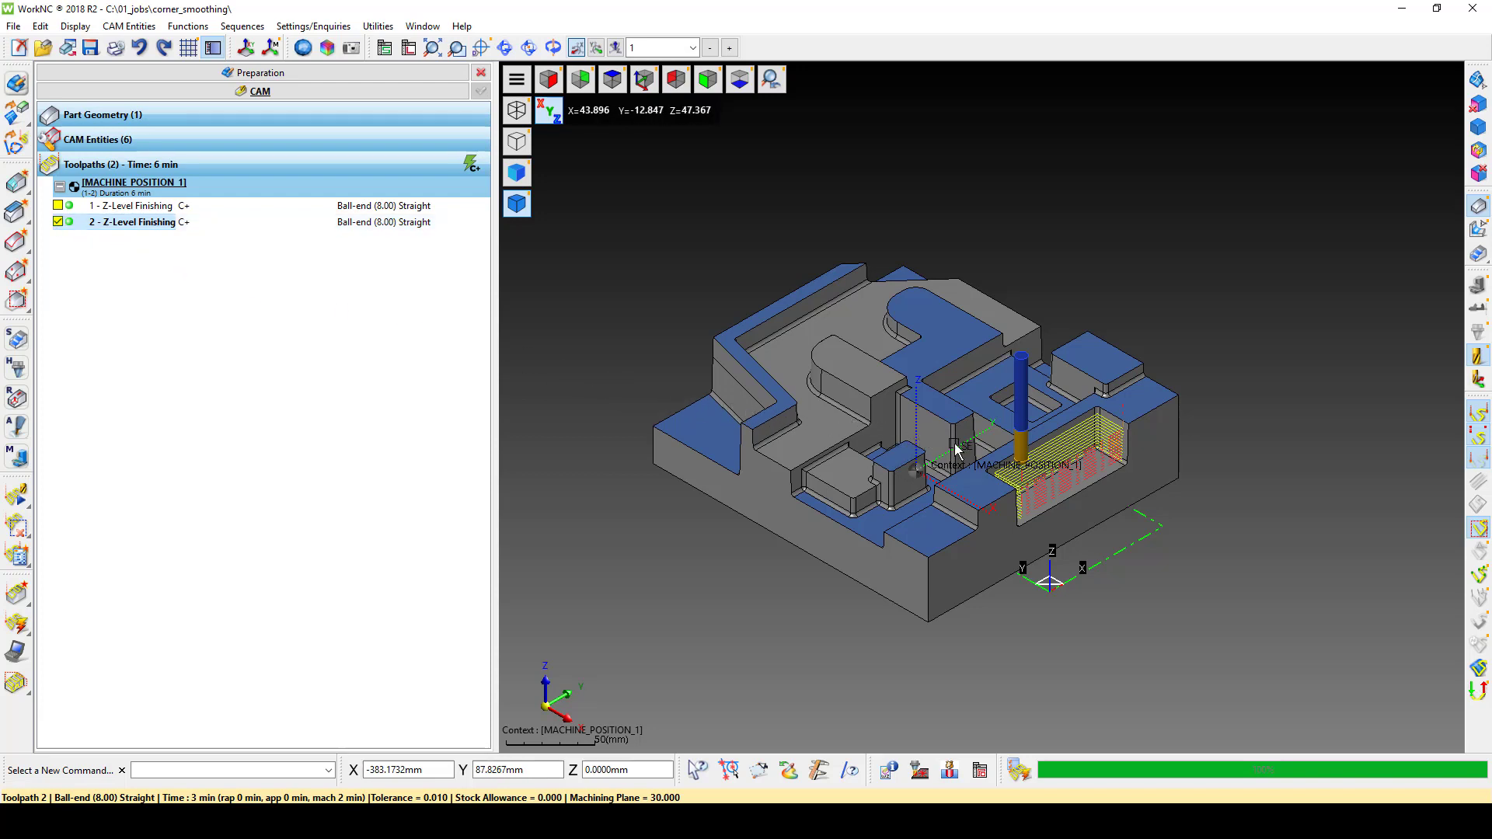
middle_click_drag(956, 446, 913, 436)
scroll(983, 470, "up", 5)
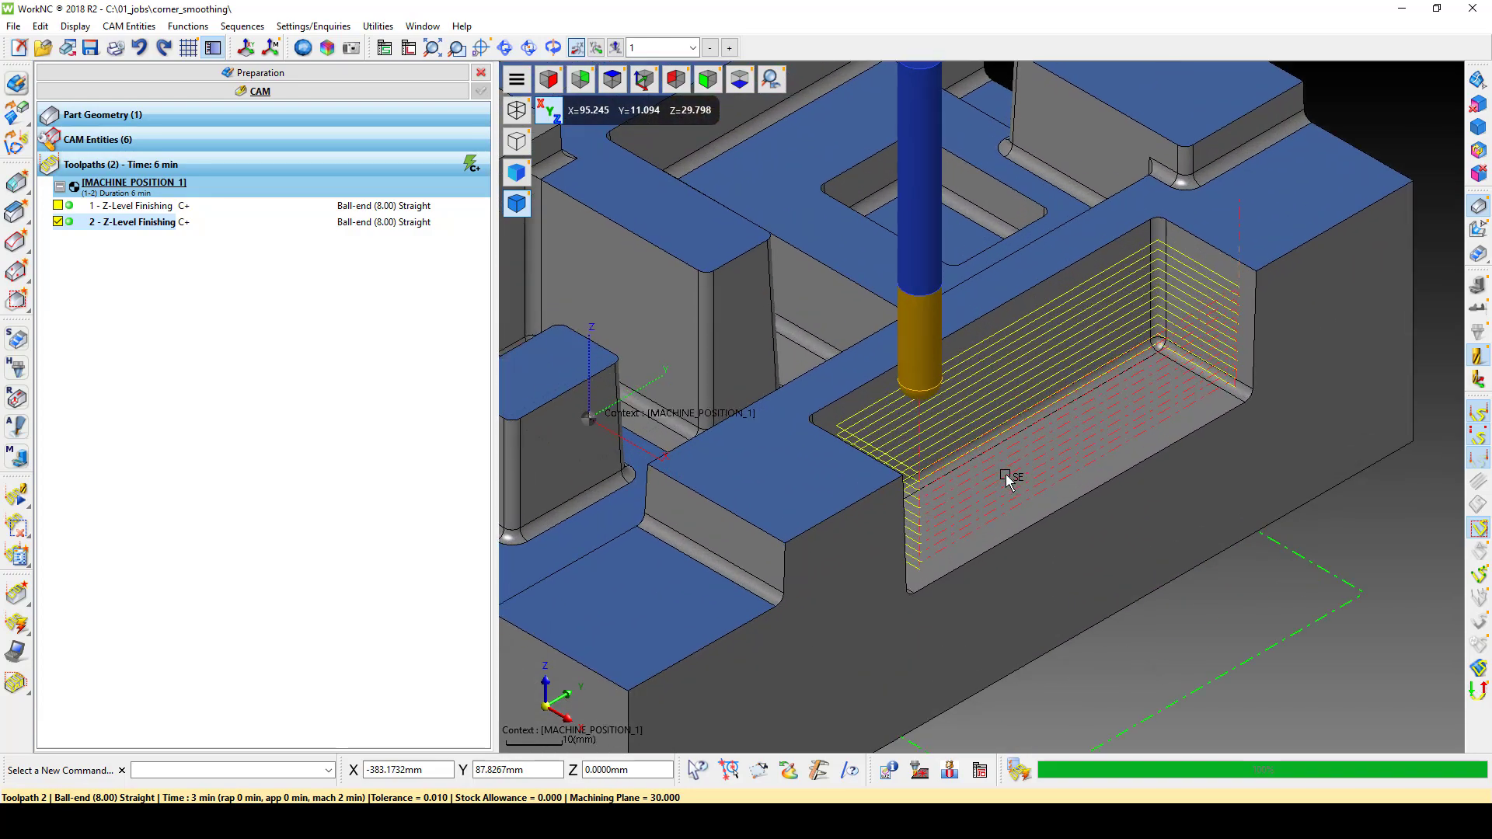
right_click_drag(1005, 474, 1010, 443)
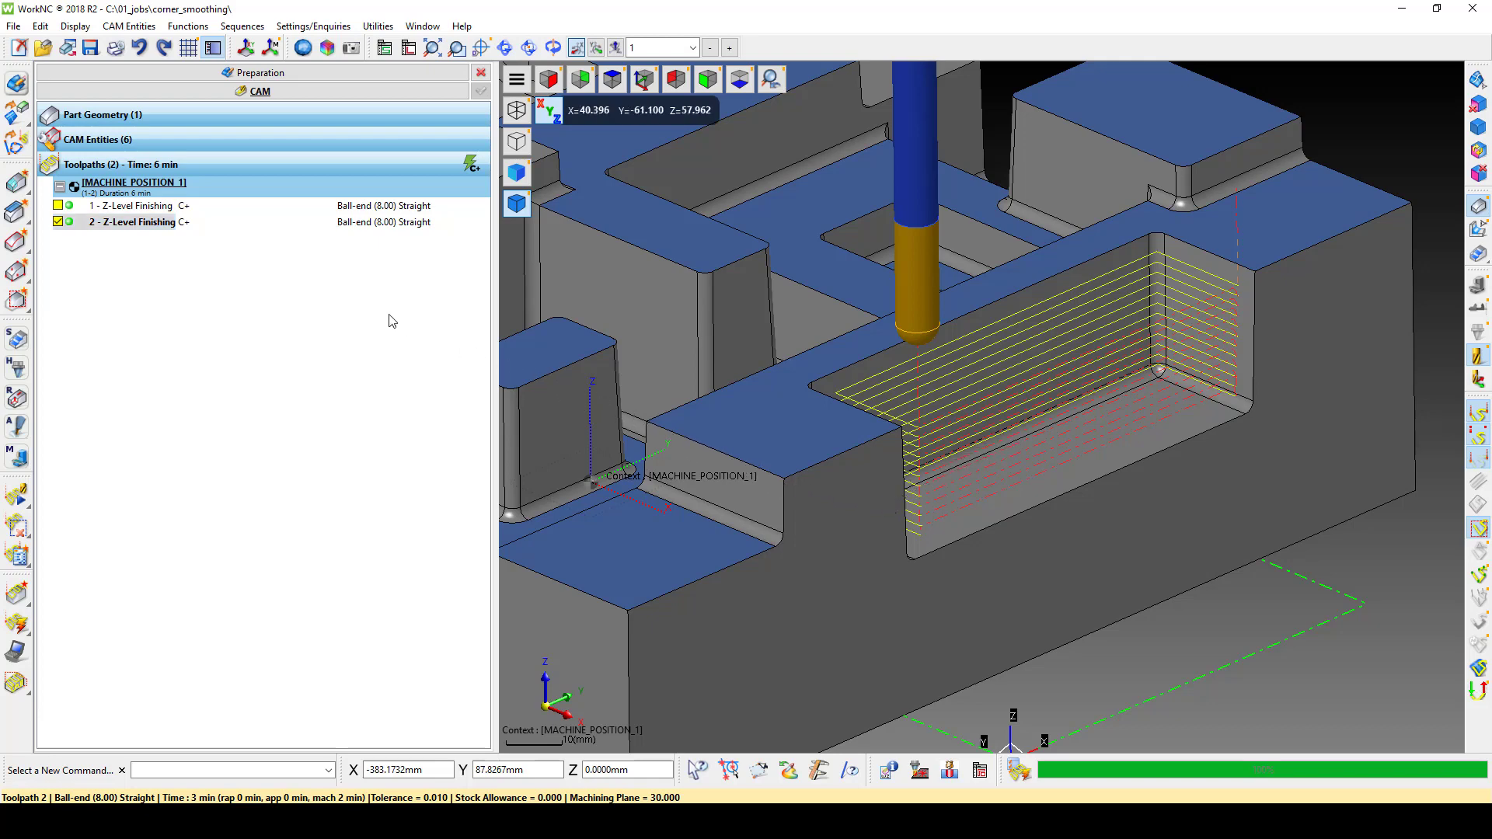
double_click(148, 223)
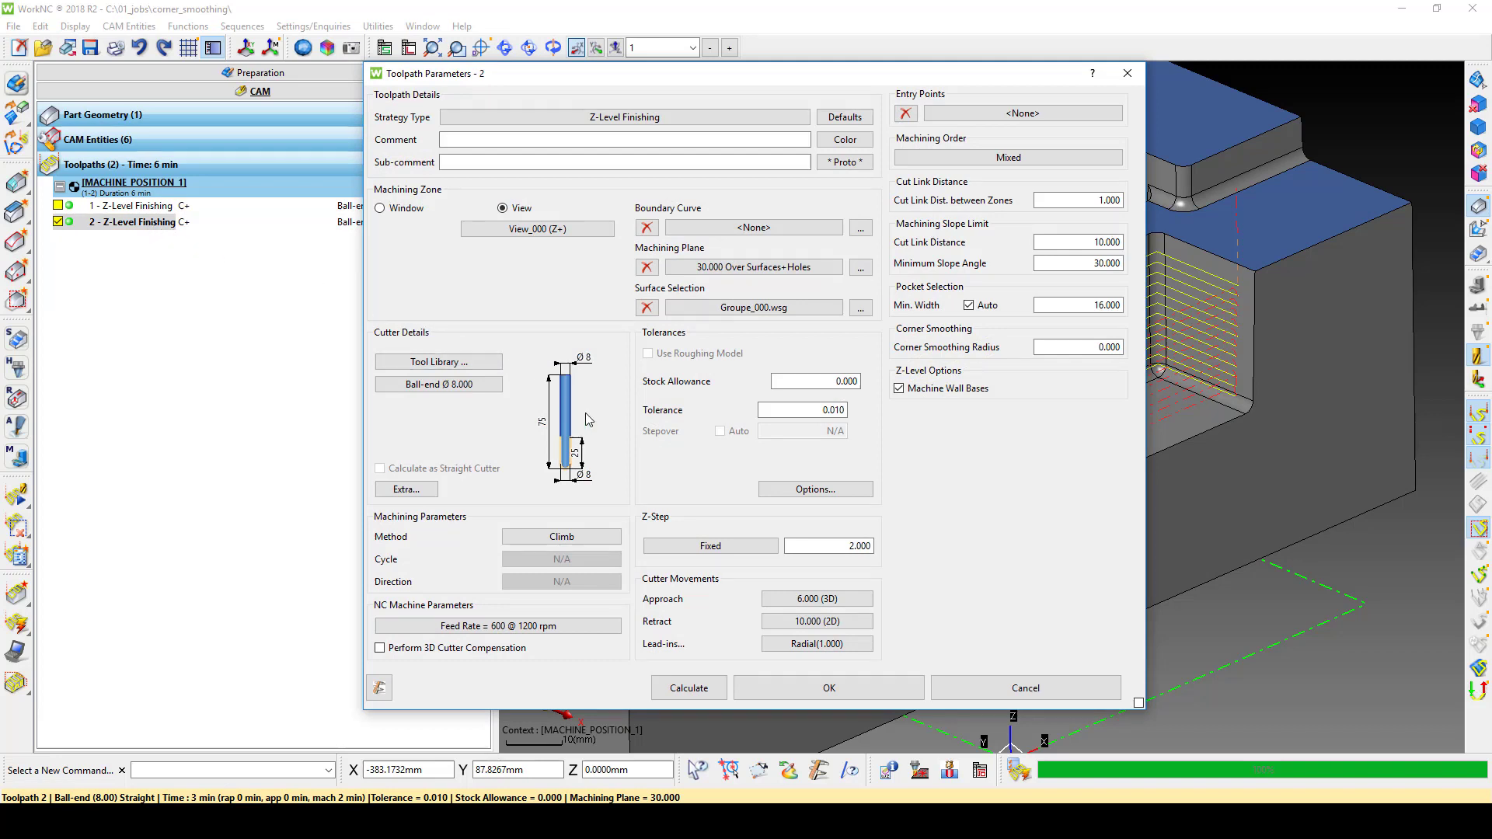
left_click(805, 645)
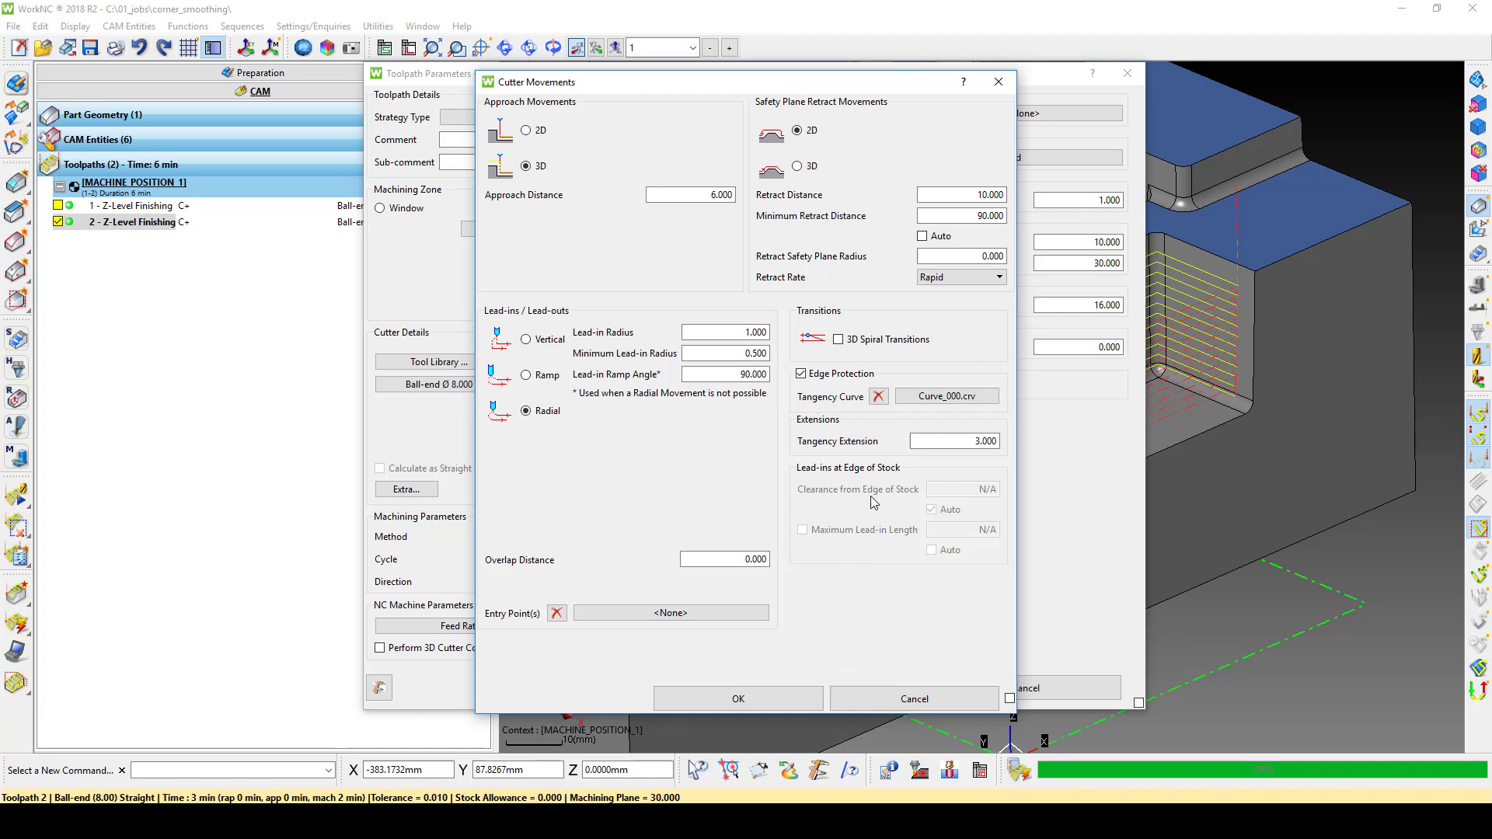
left_click(1000, 279)
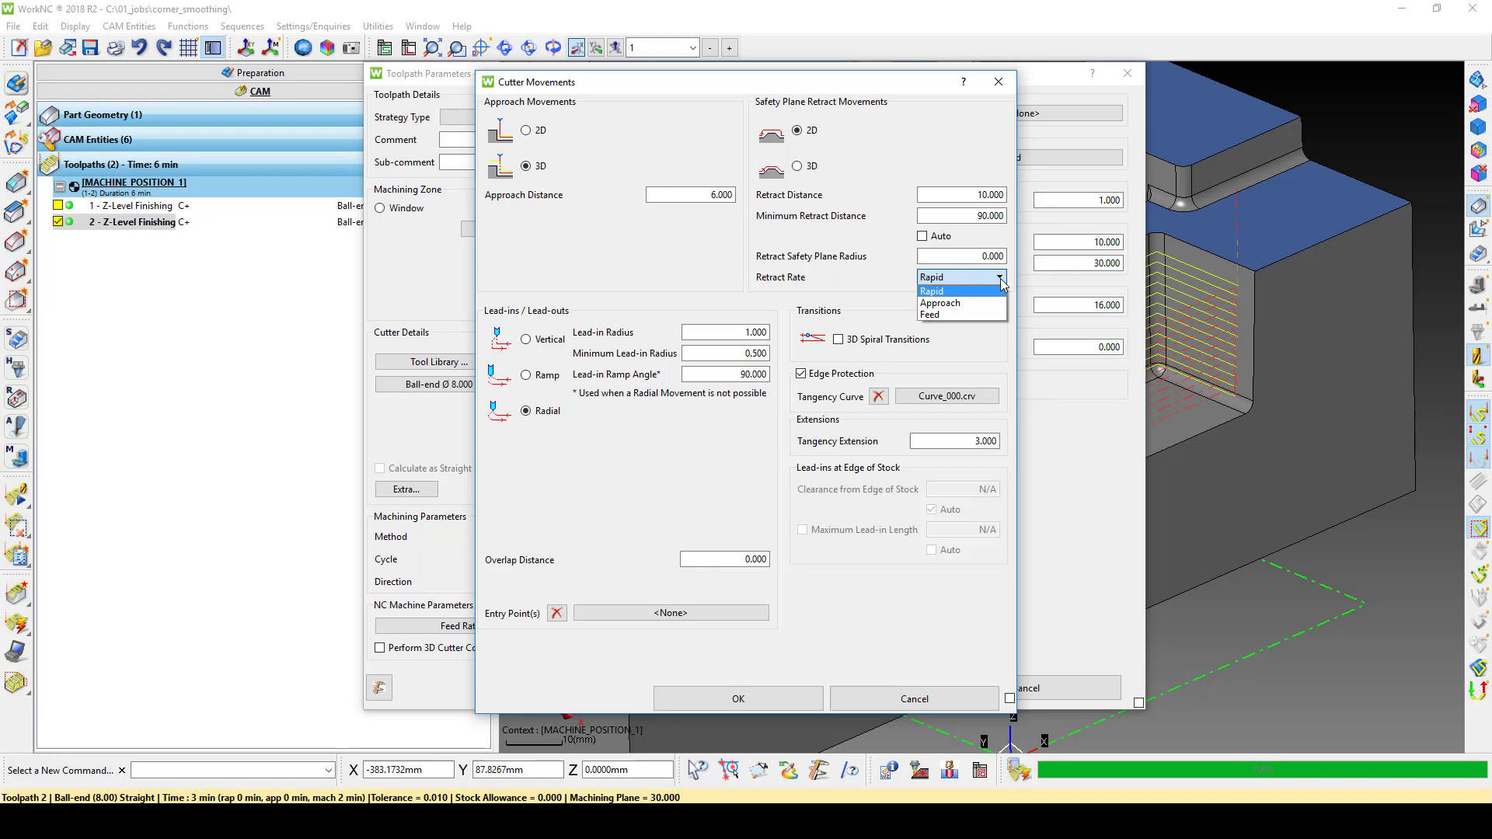
left_click(1001, 280)
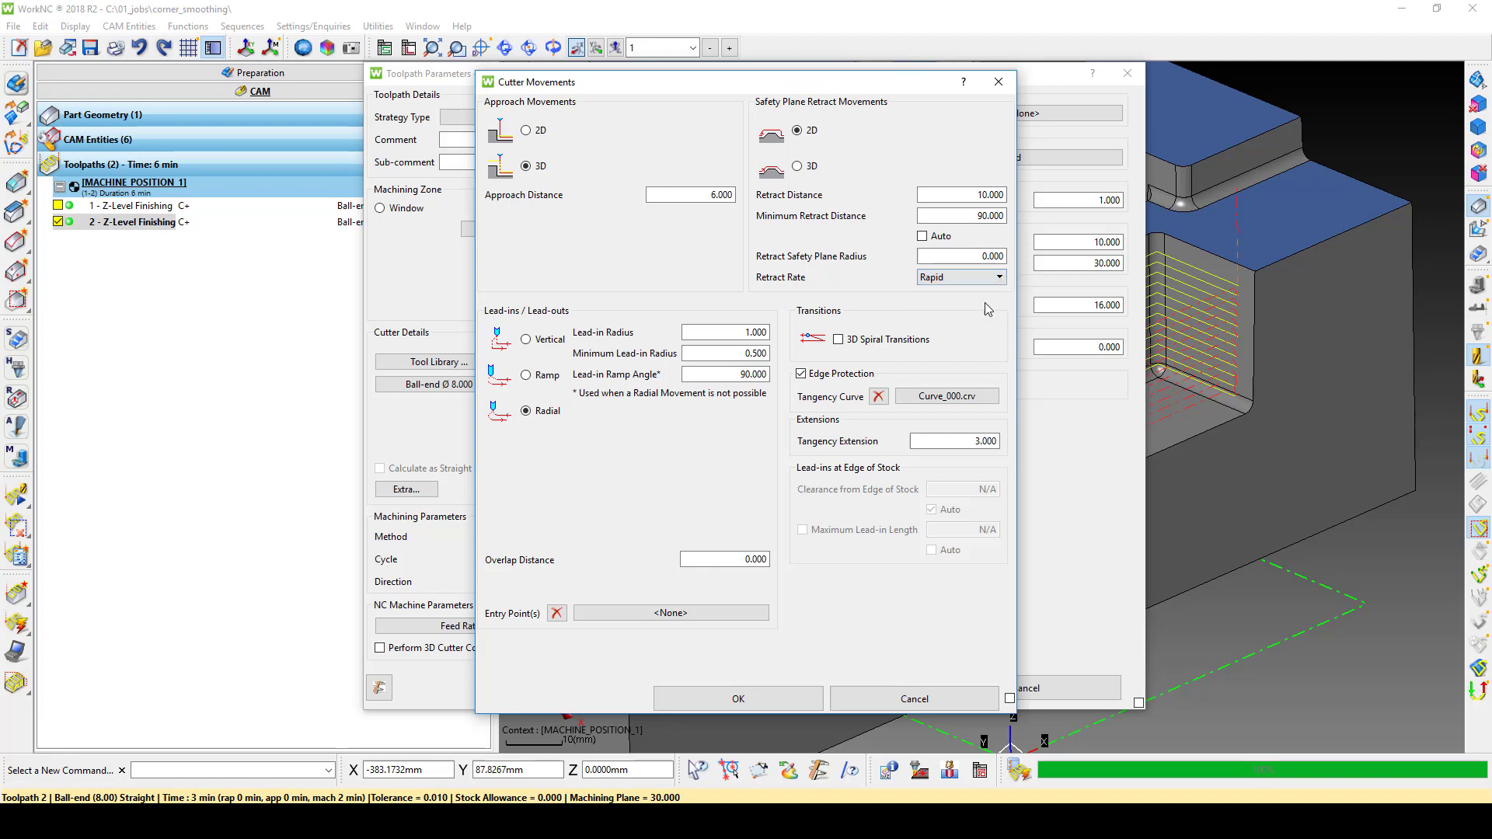
left_click(878, 698)
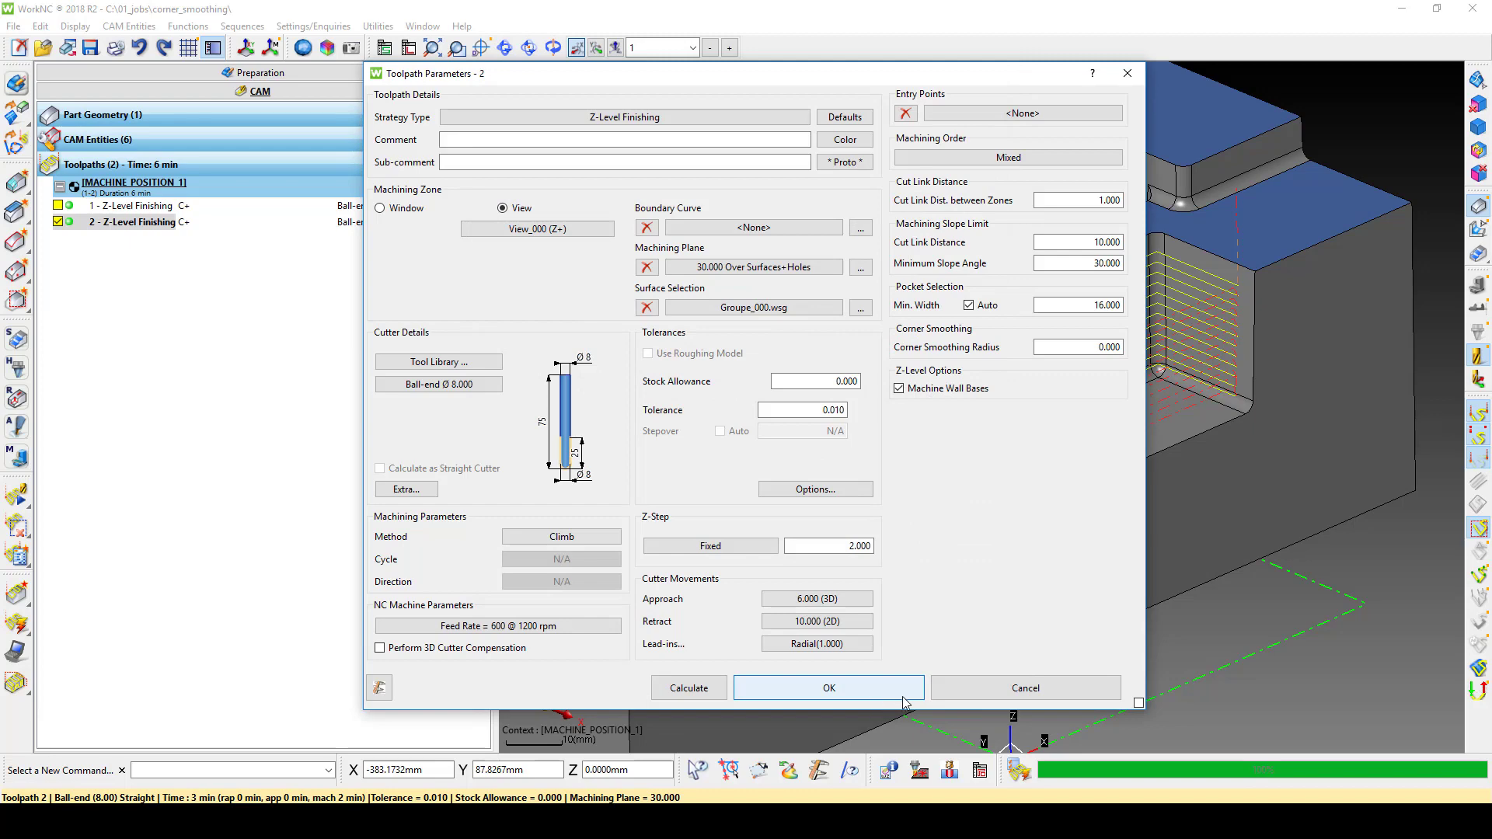
left_click(960, 697)
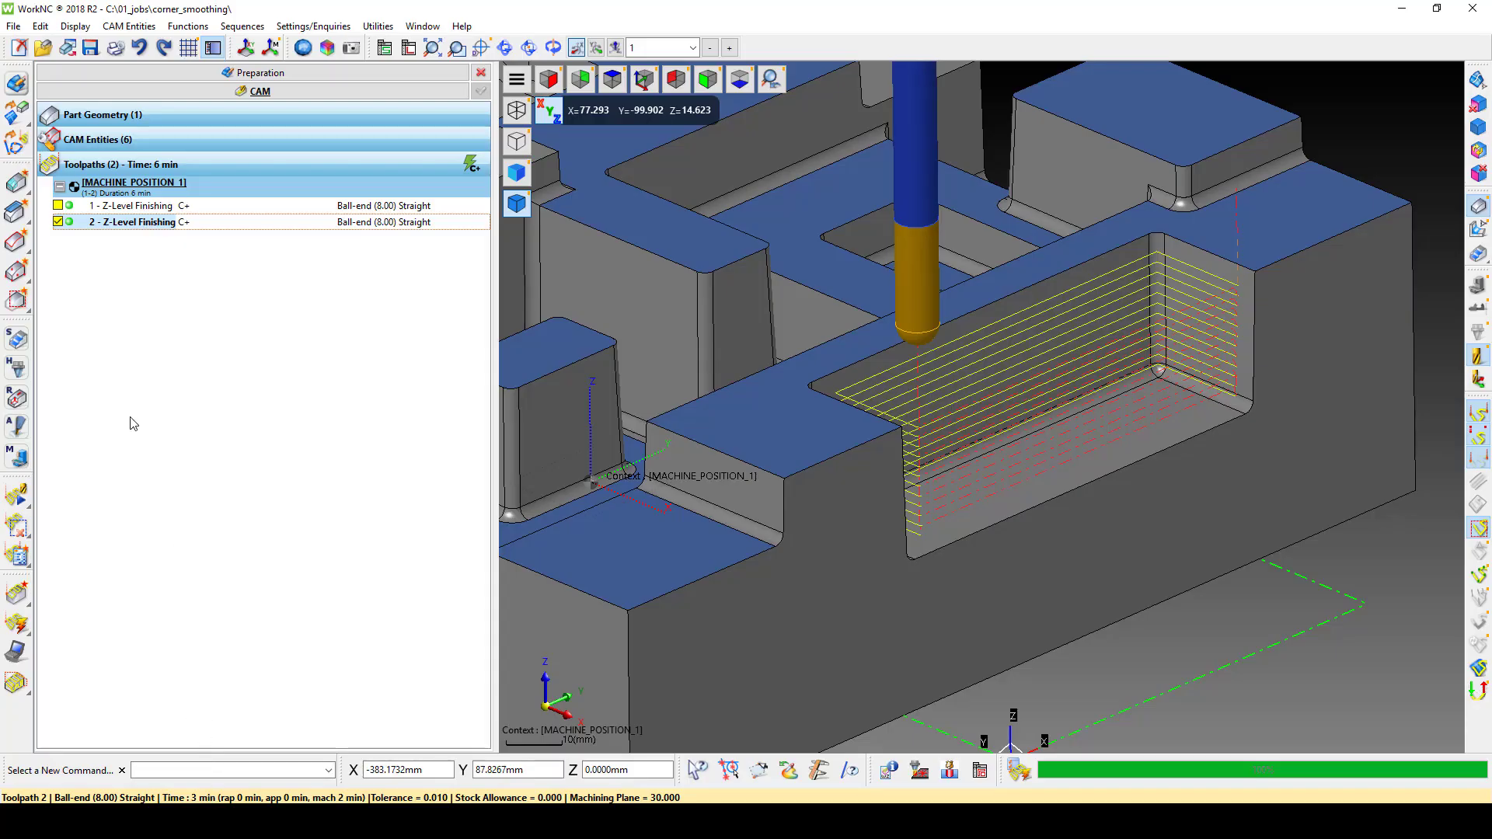
Step: Hide toolpath 2 and select toolpath 1 to show its ball-end 8.00, 4 min summary
left_click(57, 222)
left_click(58, 205)
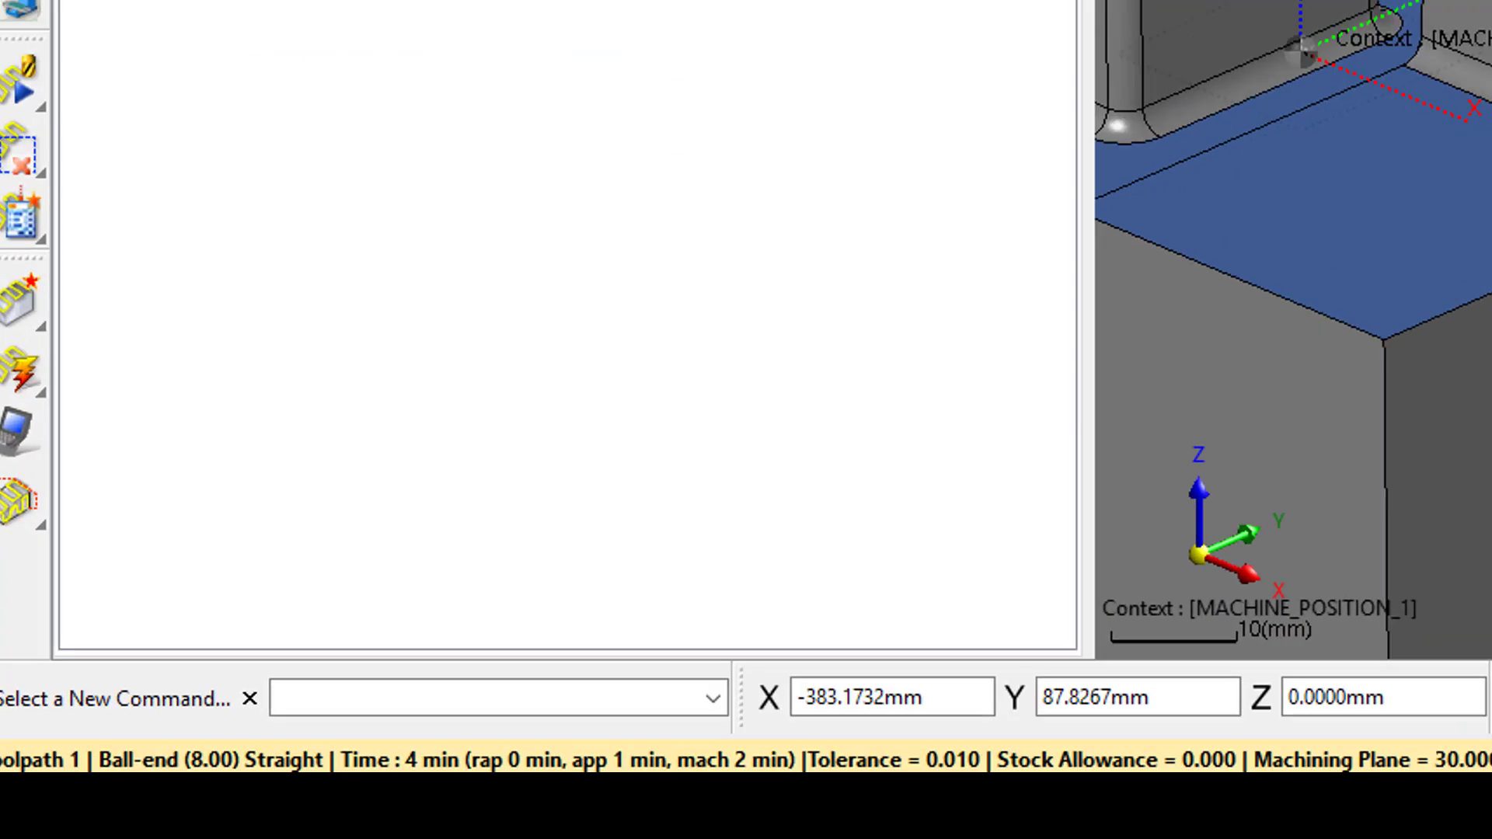